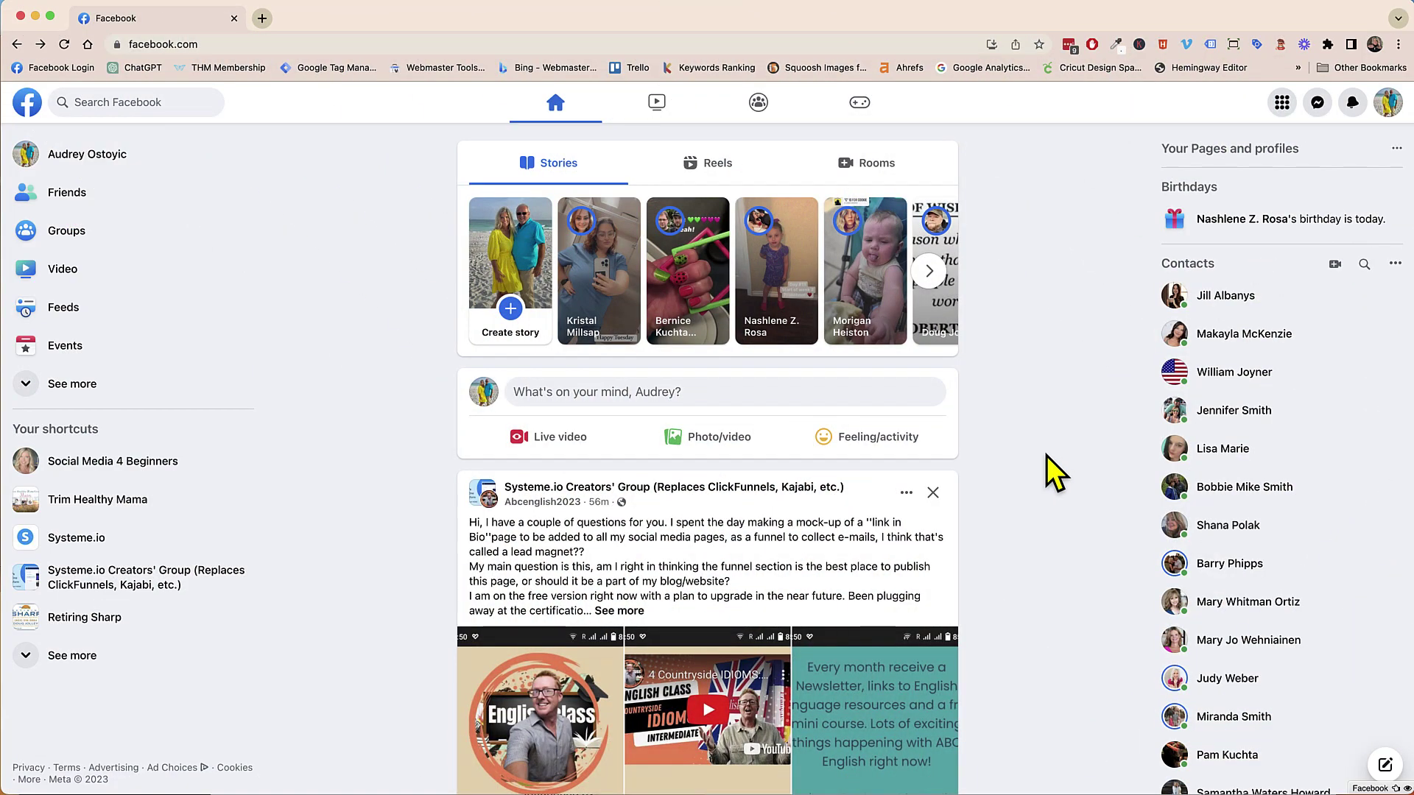
# Step: Search Facebook for the friend by name and open her profile from the suggestions
pyautogui.click(136, 102)
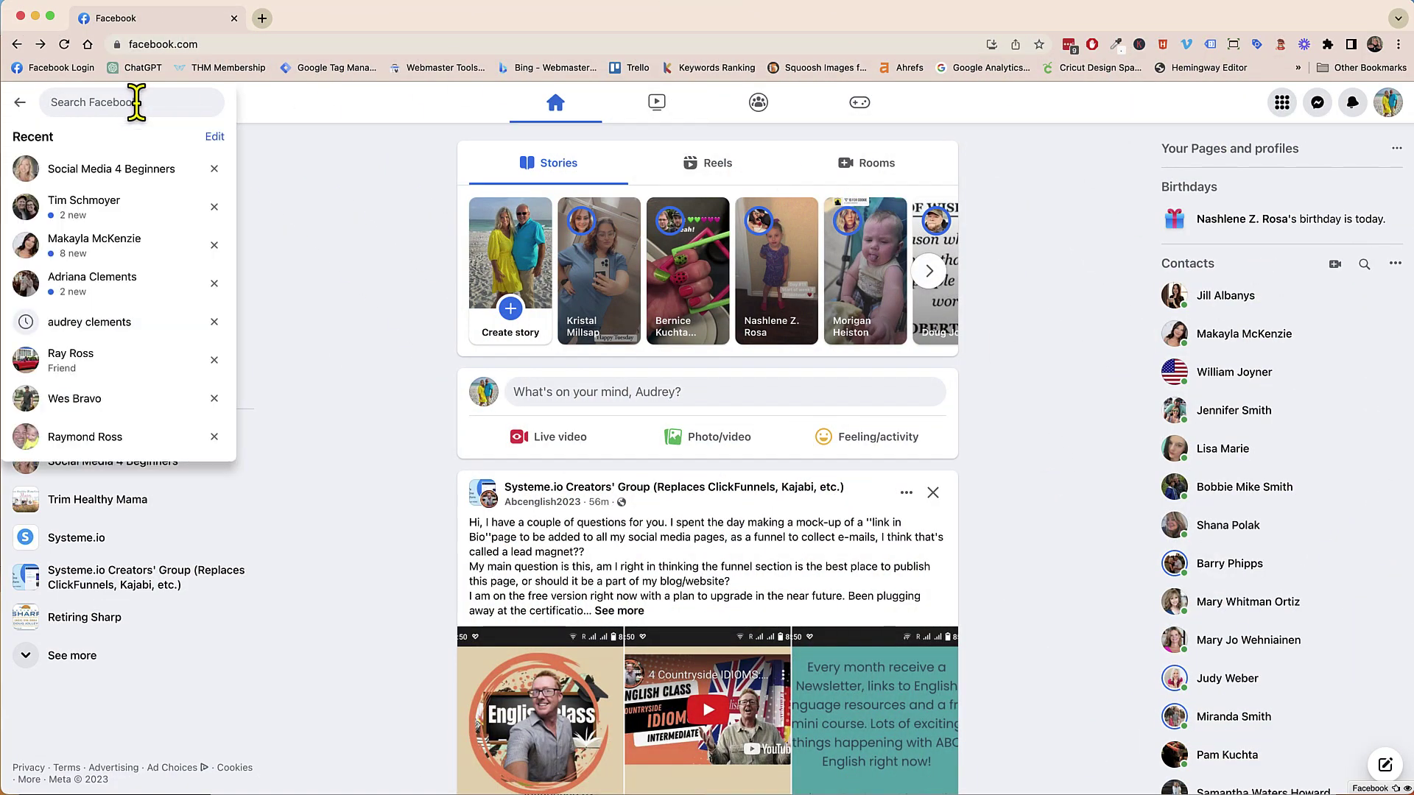
pyautogui.write('meli')
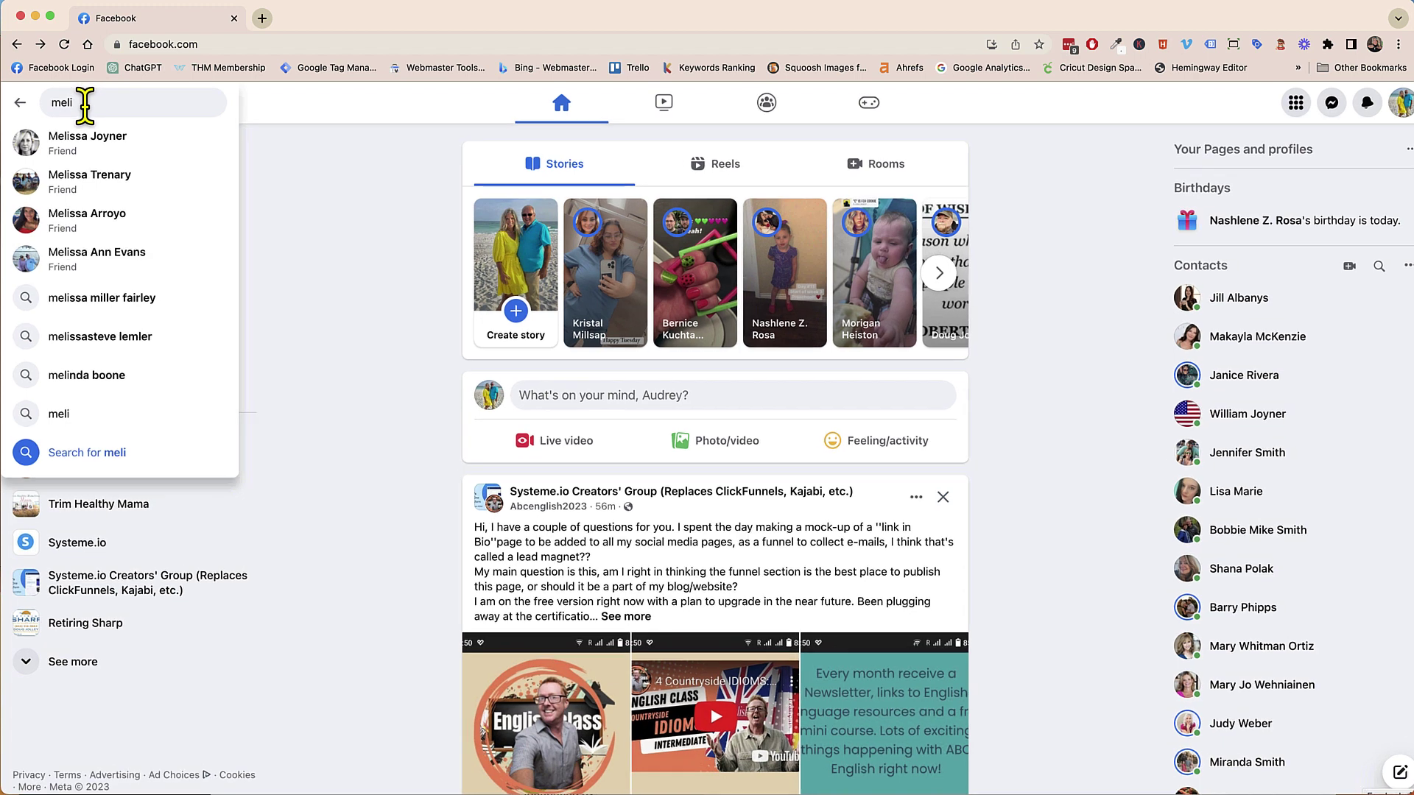
pyautogui.scroll(5, 88, 104)
pyautogui.click(252, 266)
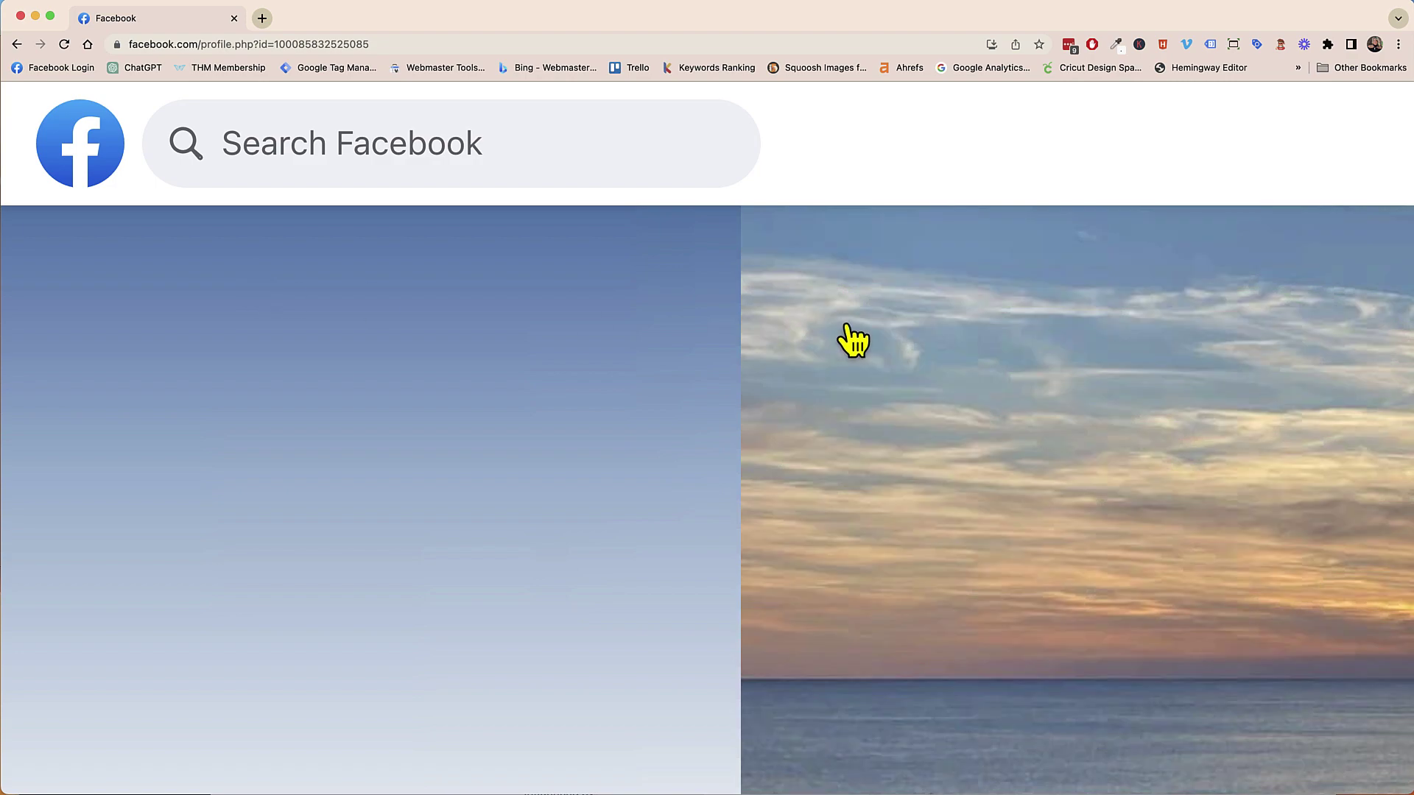
# Step: Scroll down to her recent photo post and open its first photo enlarged
pyautogui.scroll(-5, 854, 341)
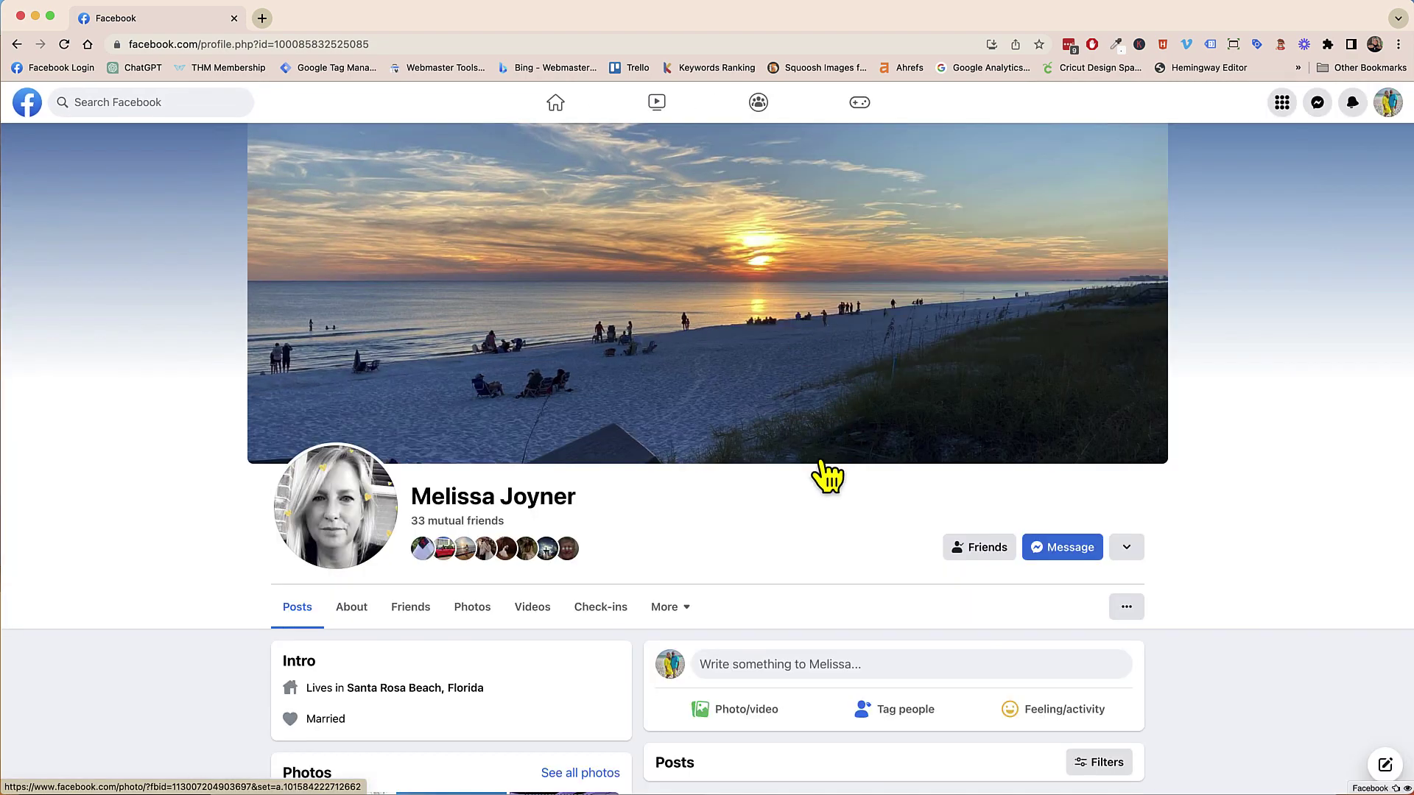
pyautogui.scroll(-8, 834, 466)
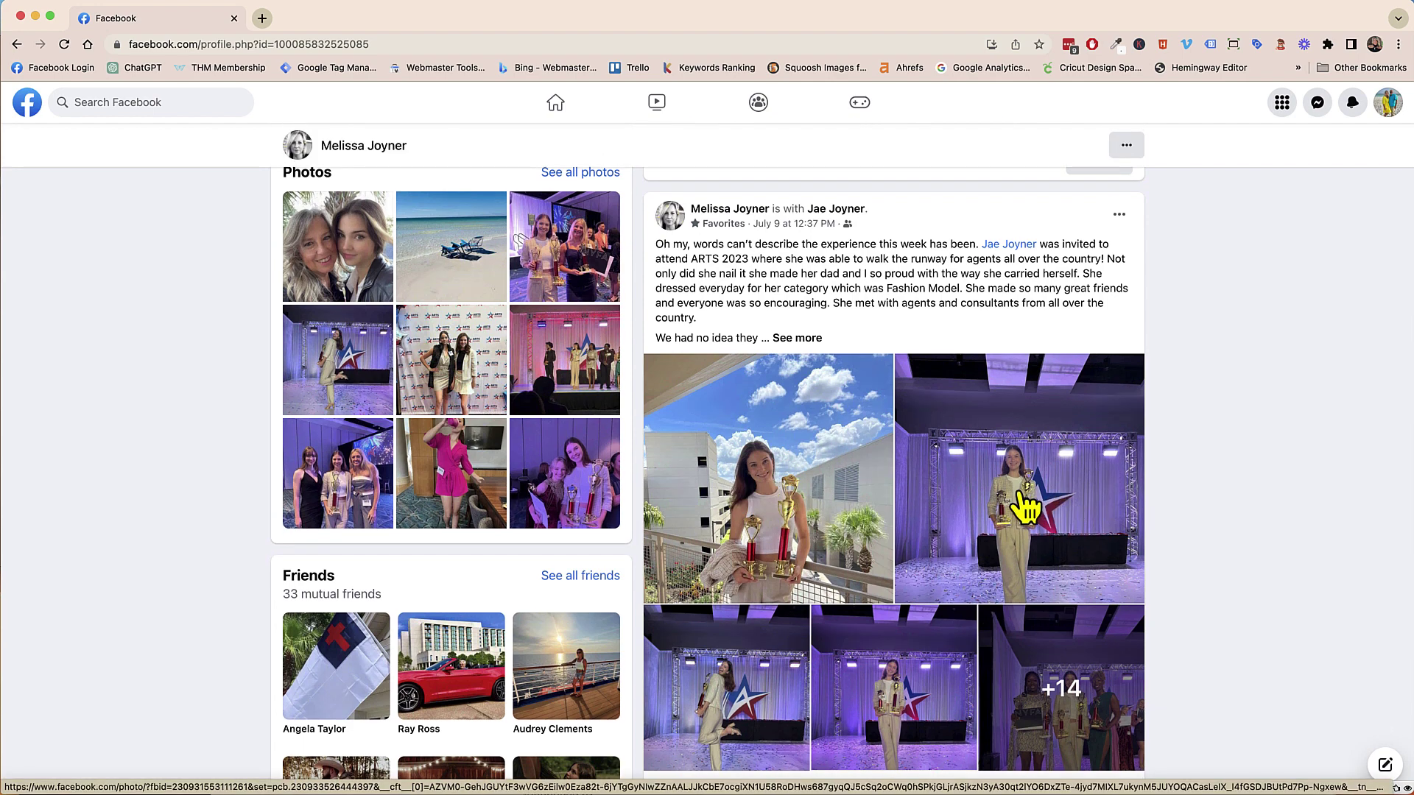
pyautogui.click(788, 475)
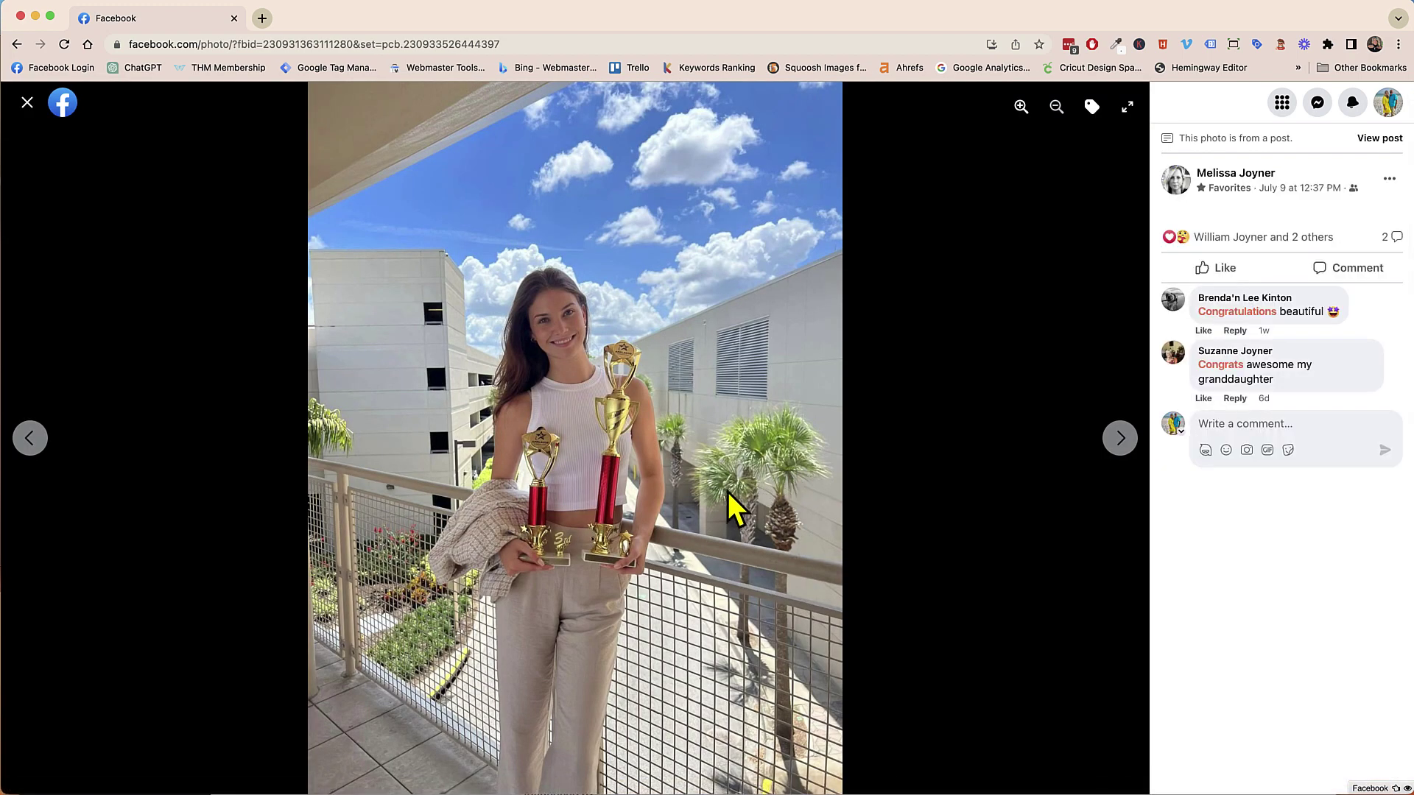
# Step: Start downloading the trophy photo using Download in the post's ••• menu
pyautogui.rightClick(707, 513)
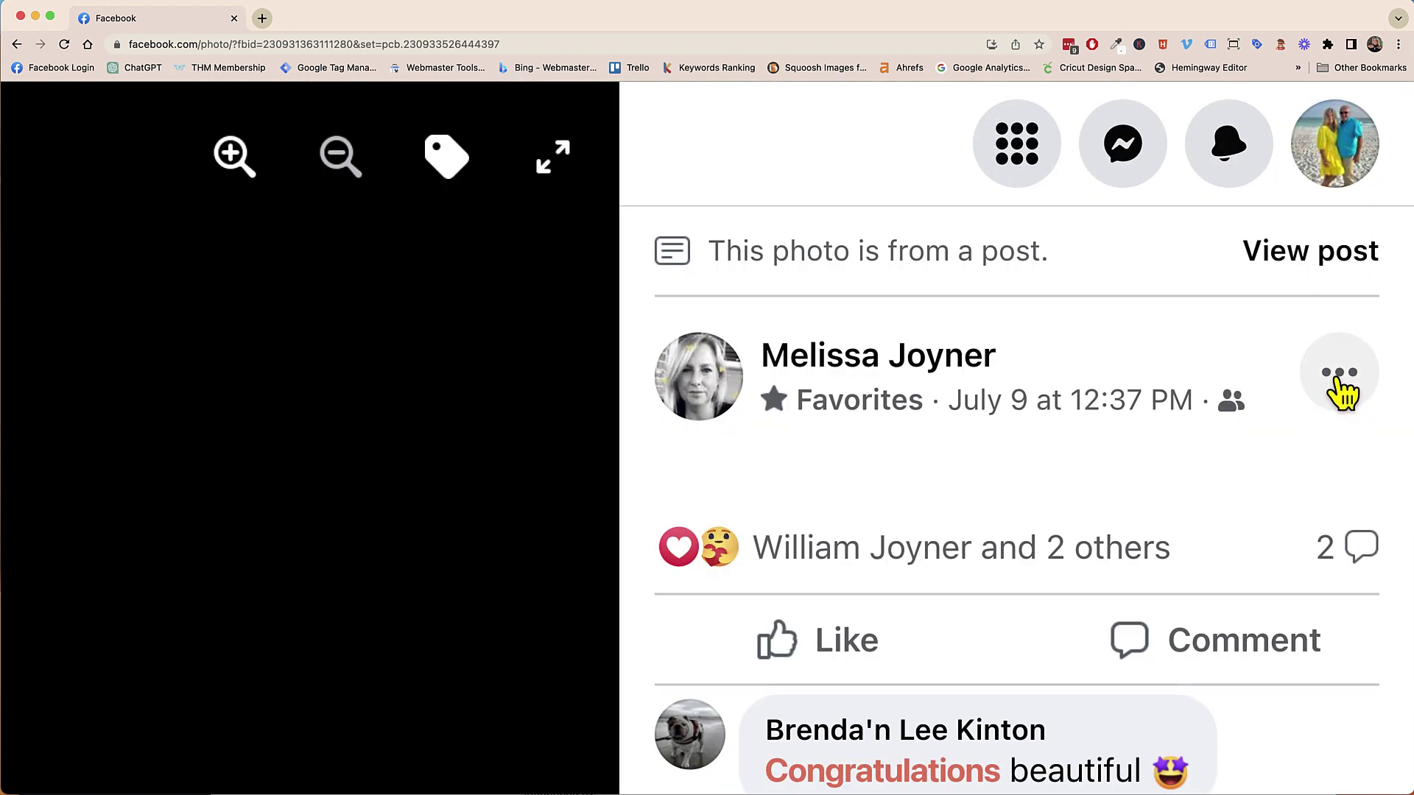
pyautogui.click(1340, 374)
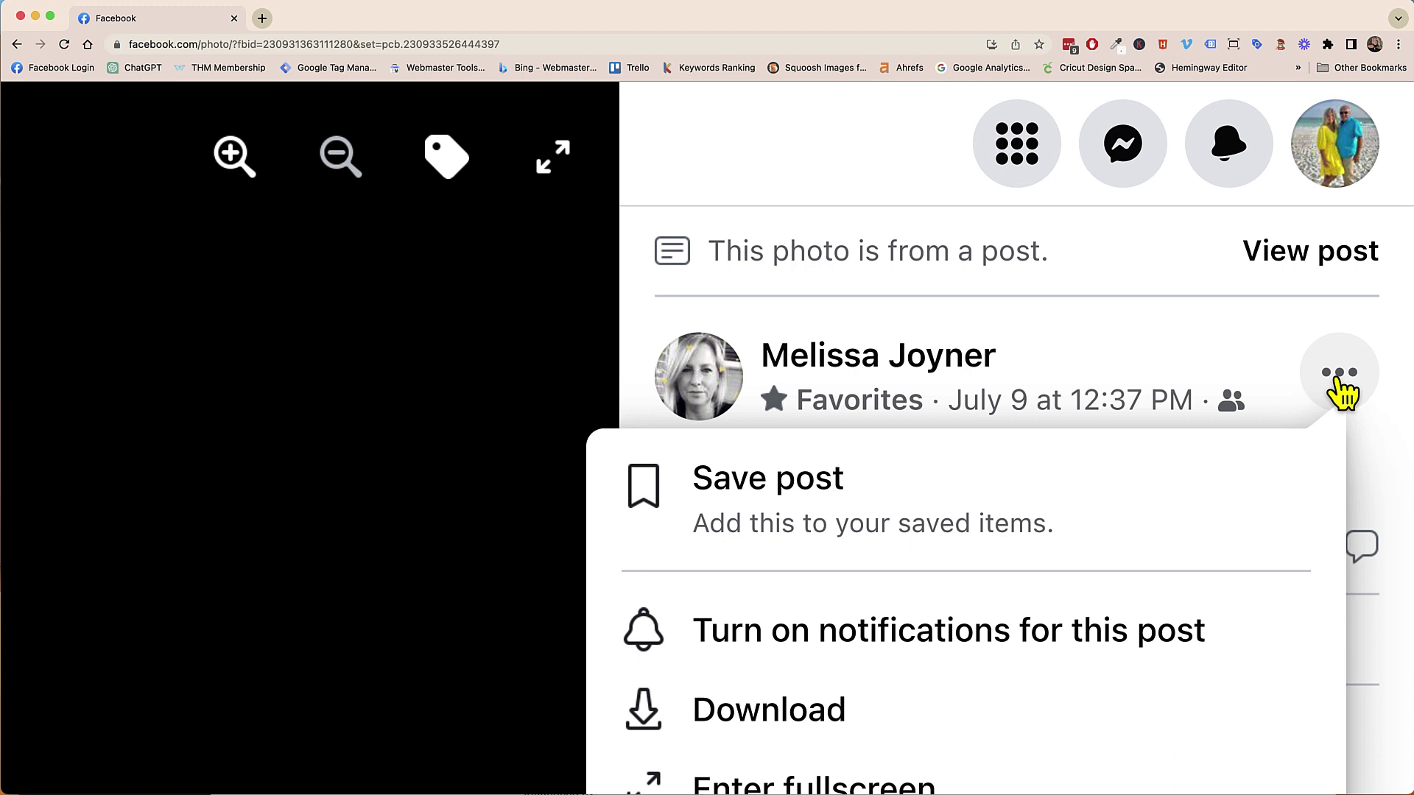
pyautogui.scroll(-3, 1339, 385)
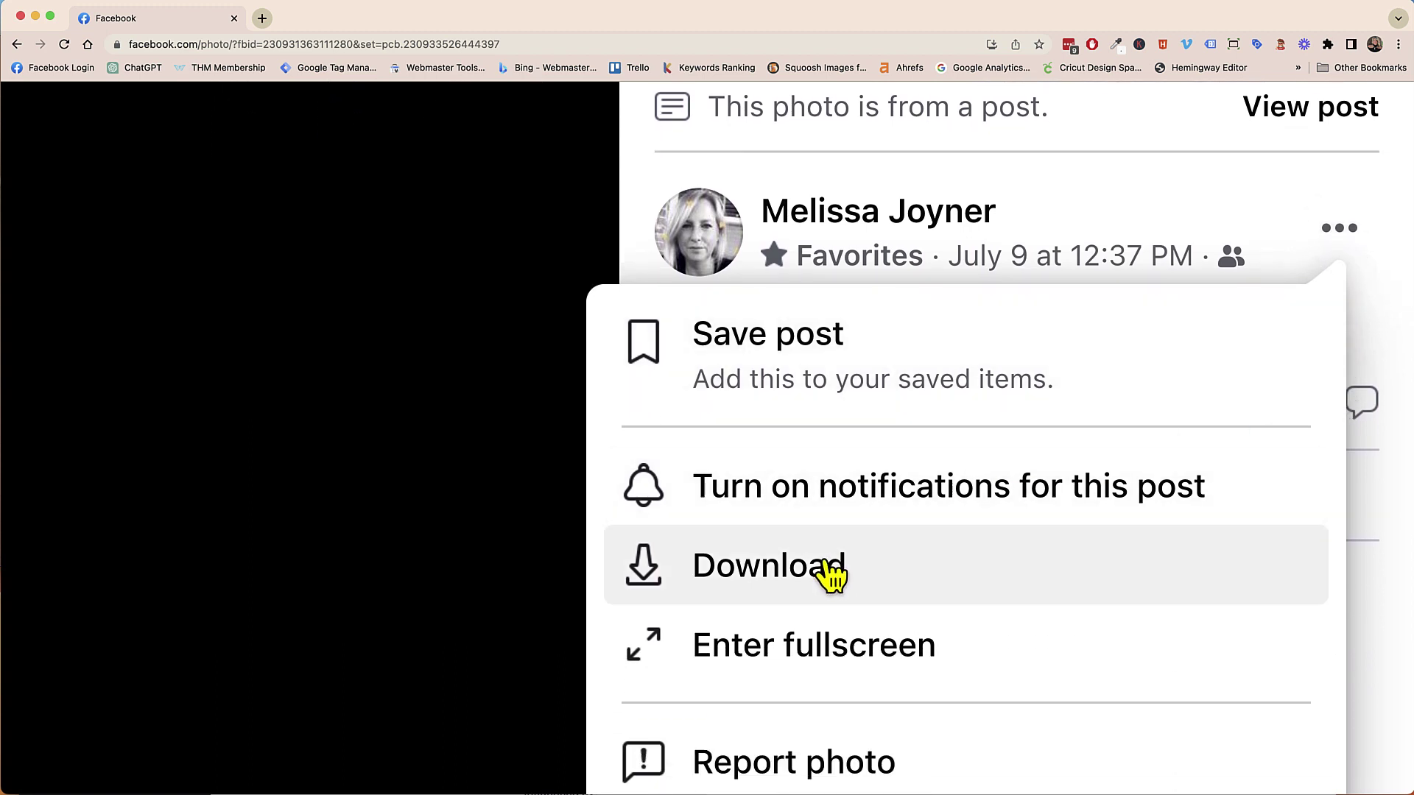
pyautogui.click(802, 570)
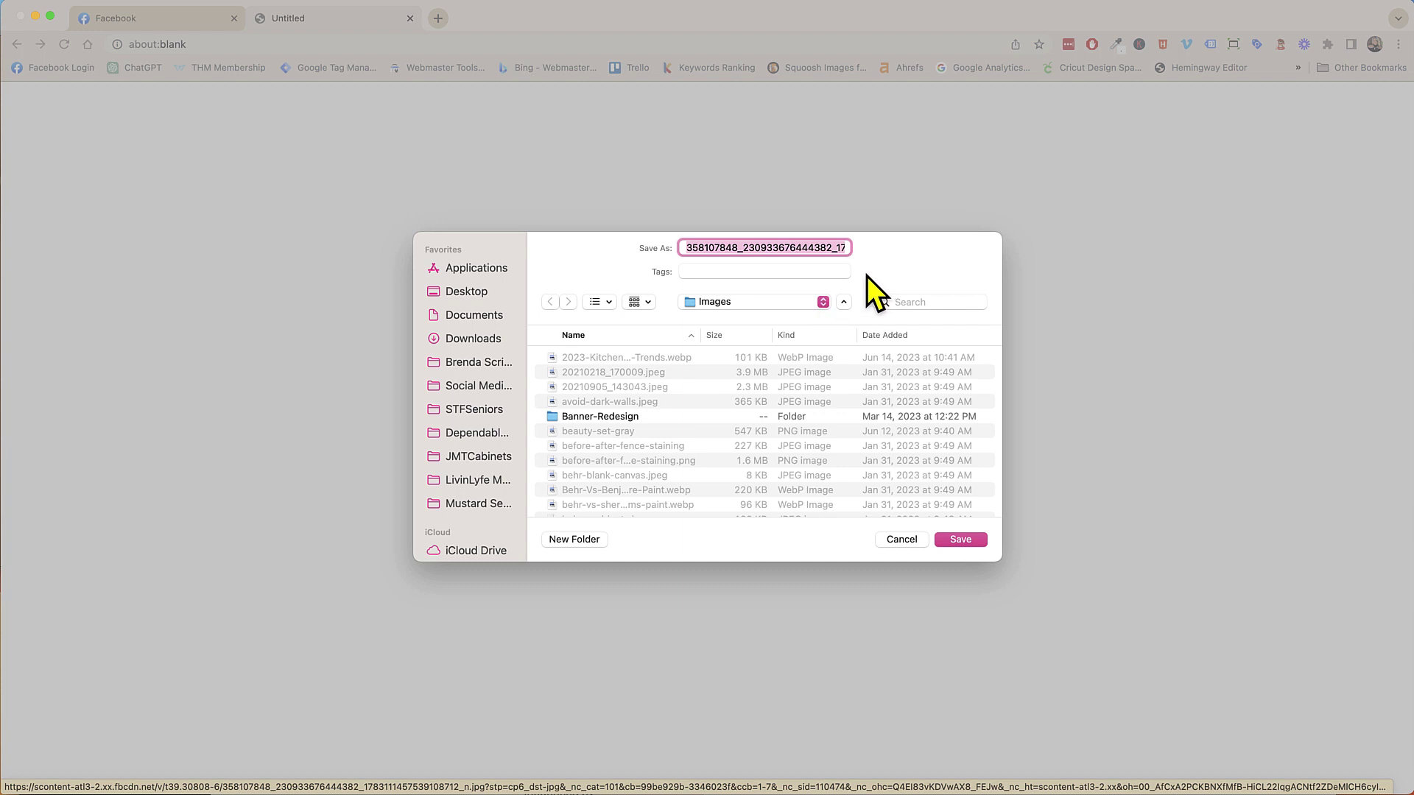
# Step: Save the trophy photo into the Downloads folder under the name 'Jae'
pyautogui.click(470, 342)
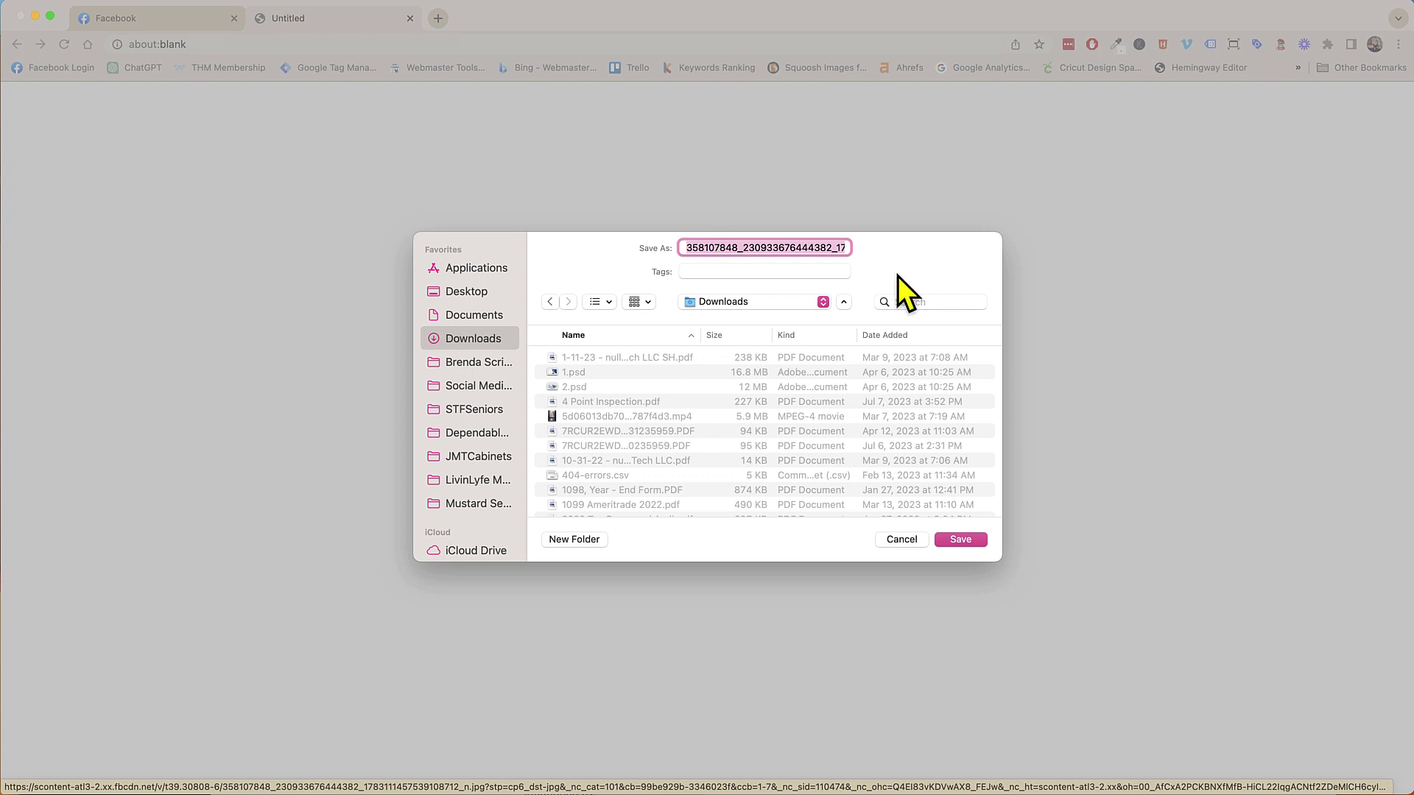
pyautogui.write('Jae')
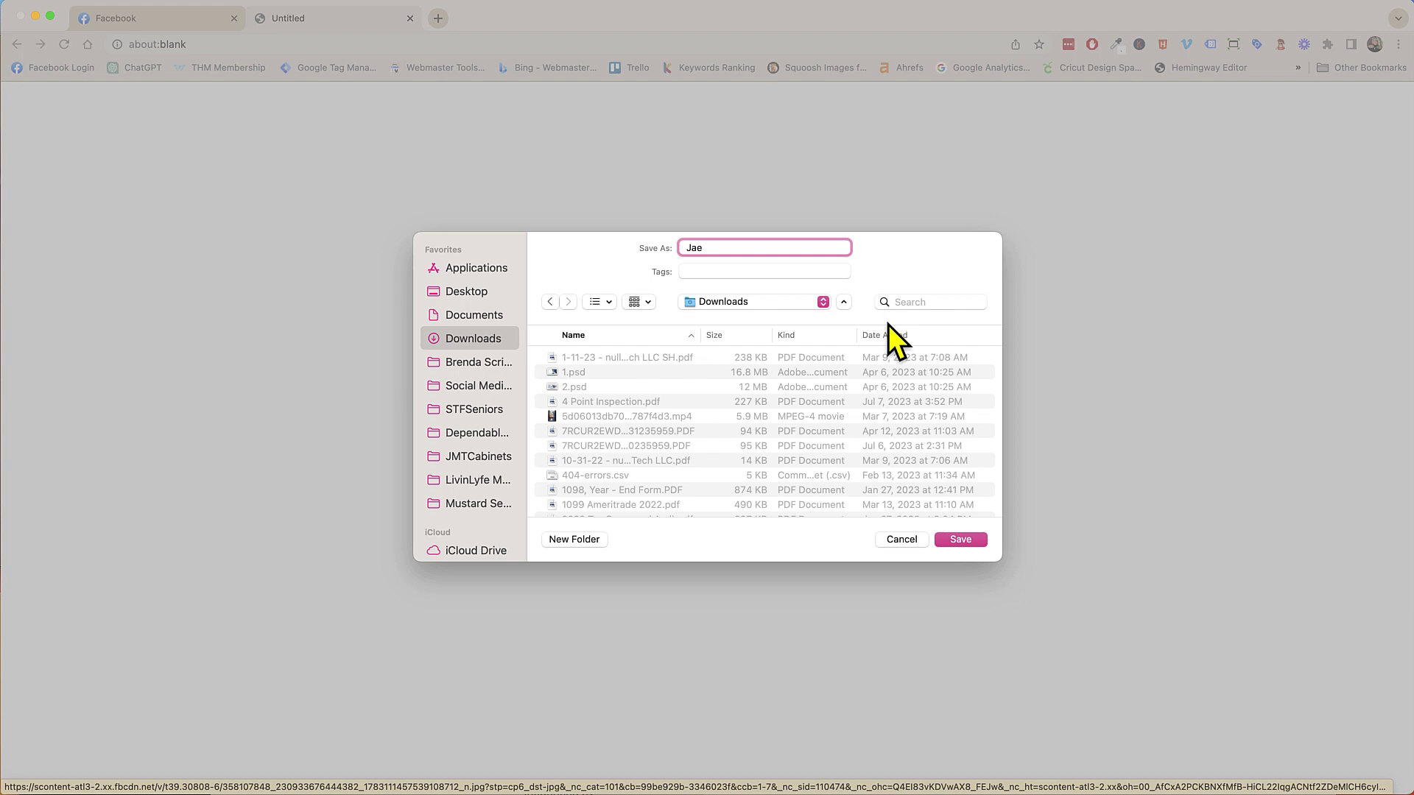
pyautogui.click(960, 539)
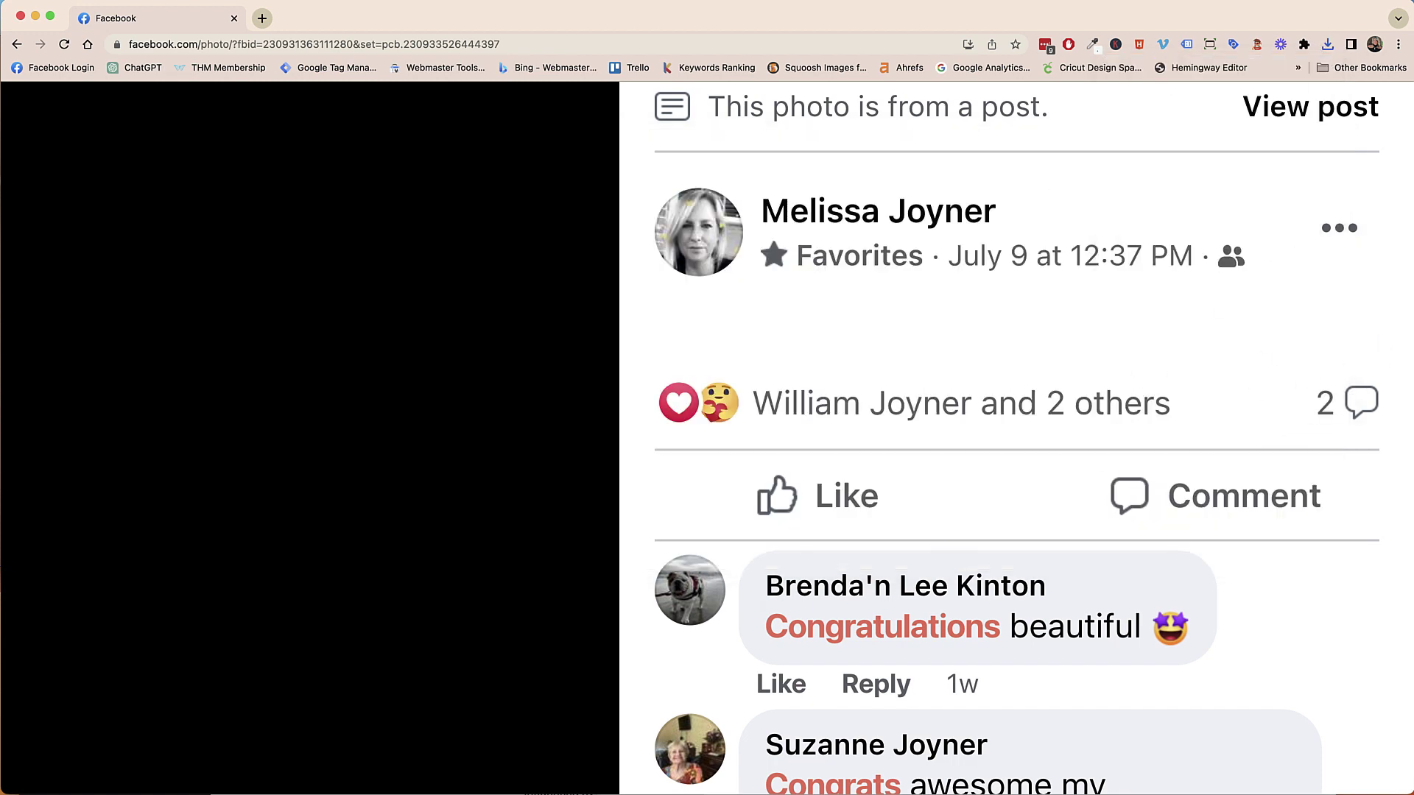
# Step: Open Jae.jpeg from Finder's Downloads folder and move its viewer window to the left
pyautogui.press('super+Tab')
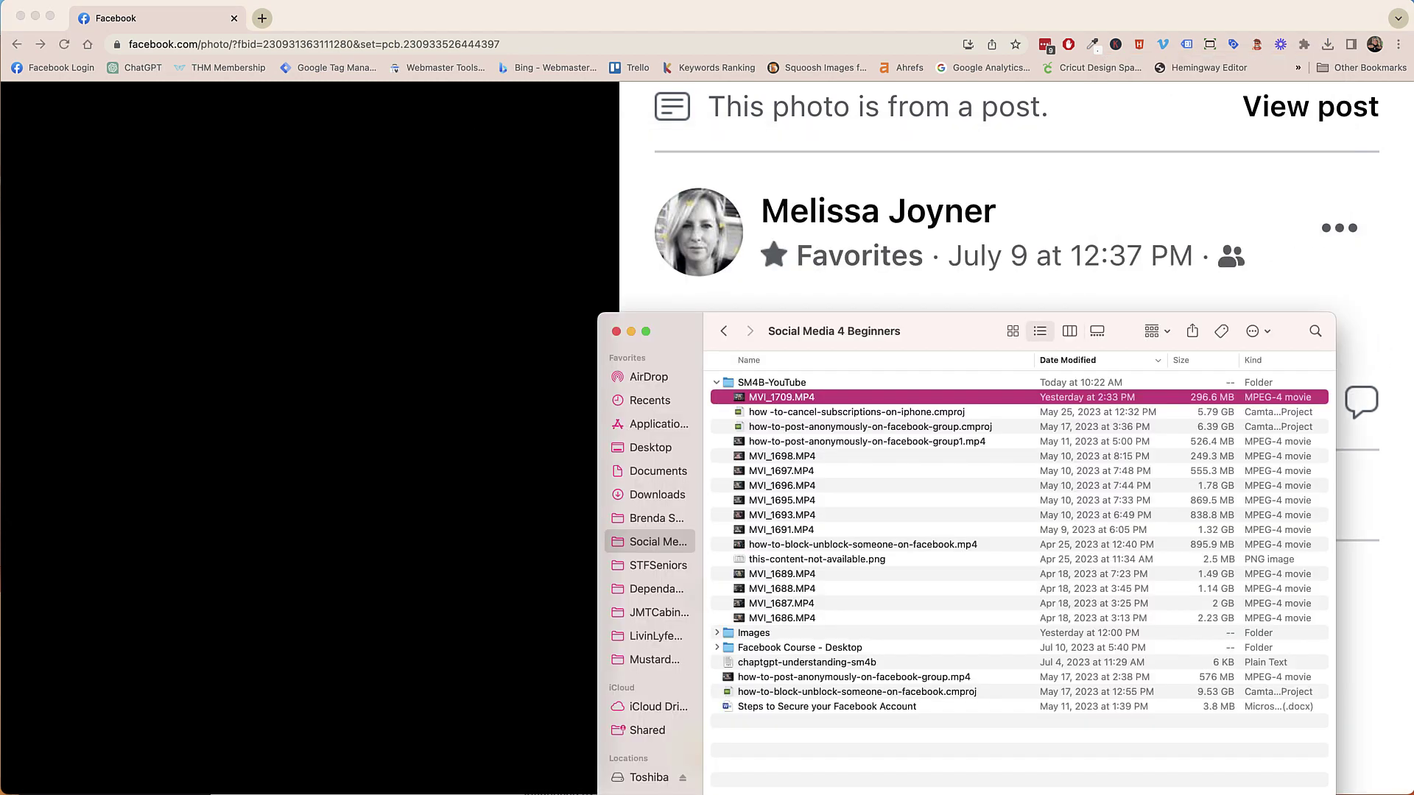
pyautogui.click(656, 474)
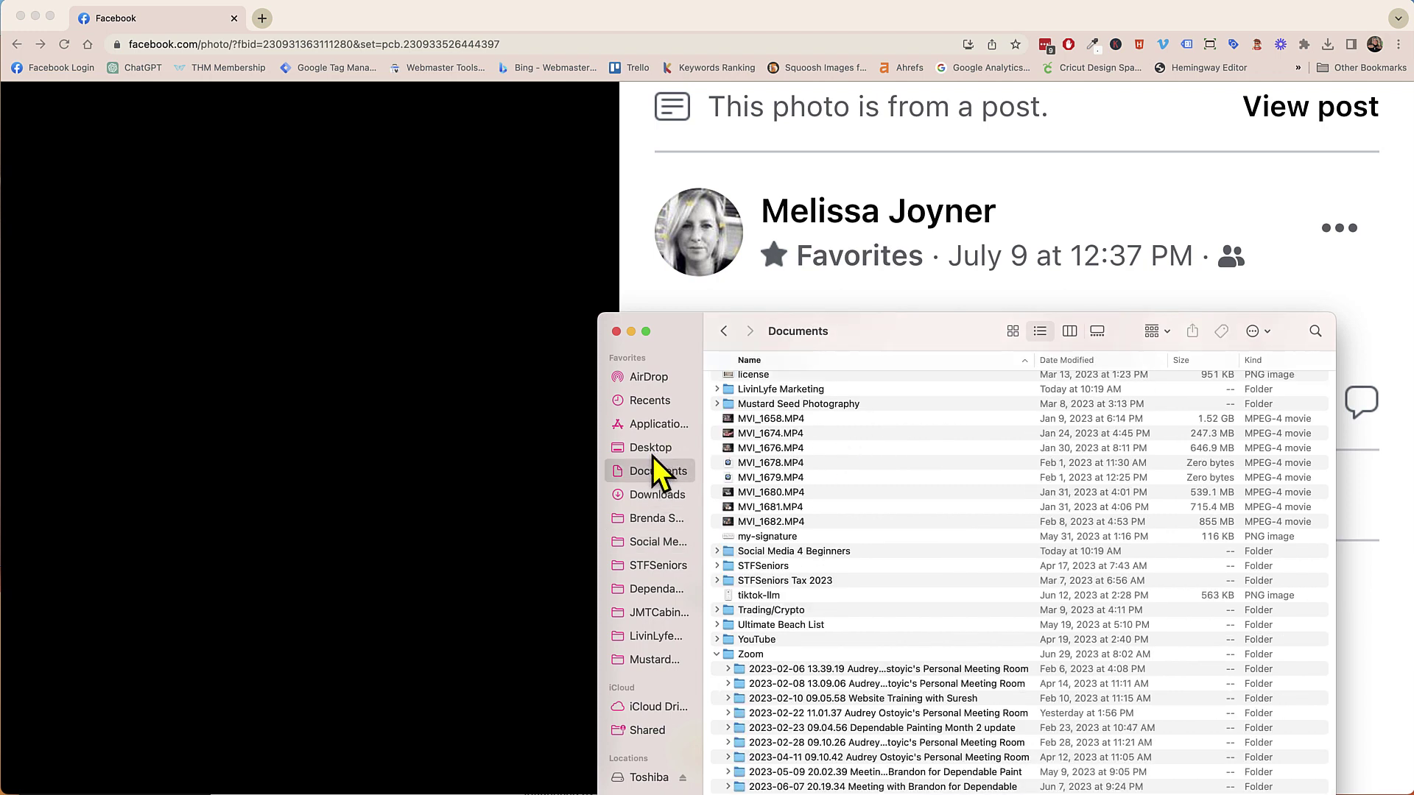
pyautogui.click(642, 497)
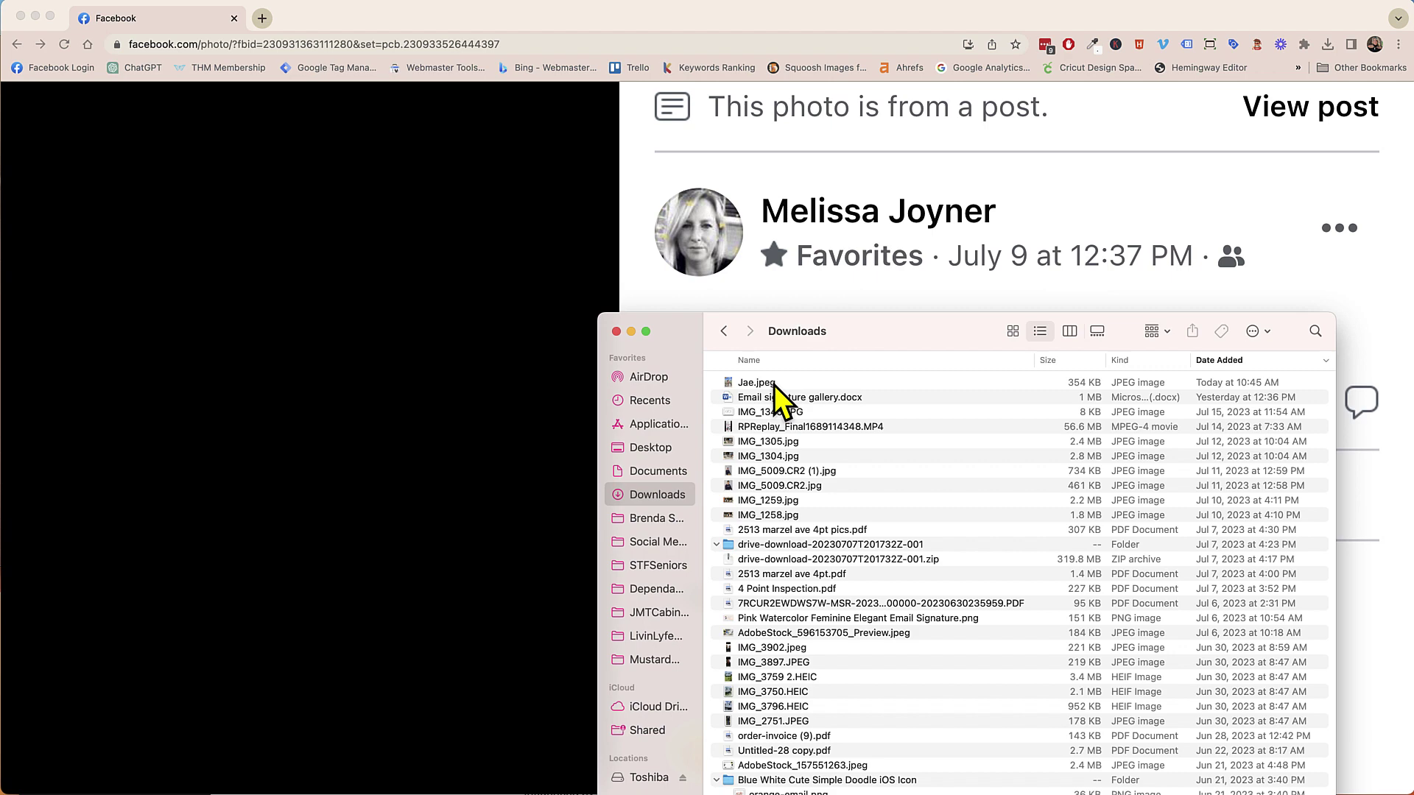
pyautogui.click(775, 384)
pyautogui.doubleClick(774, 385)
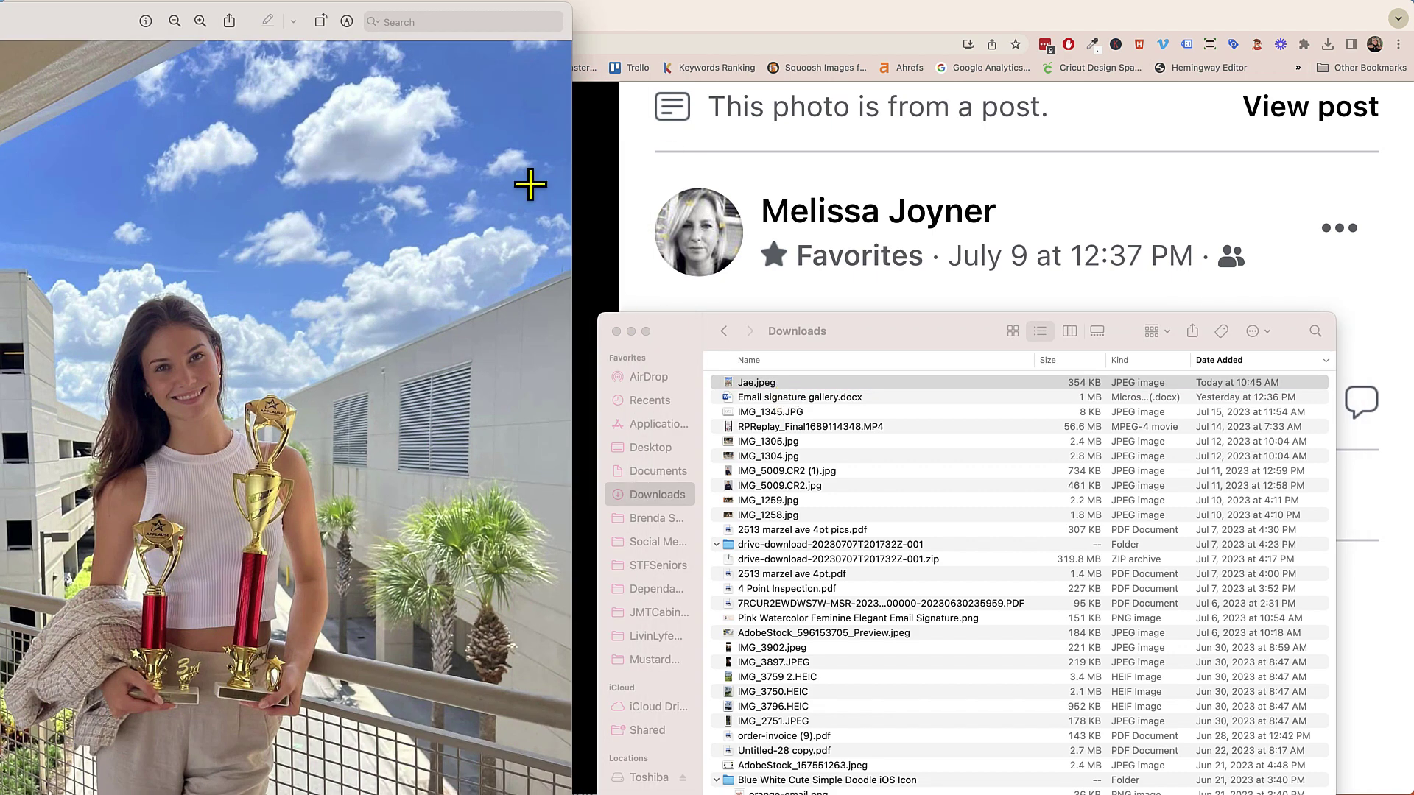
pyautogui.doubleClick(63, 29)
pyautogui.moveTo(621, 24); pyautogui.dragTo(486, 15)
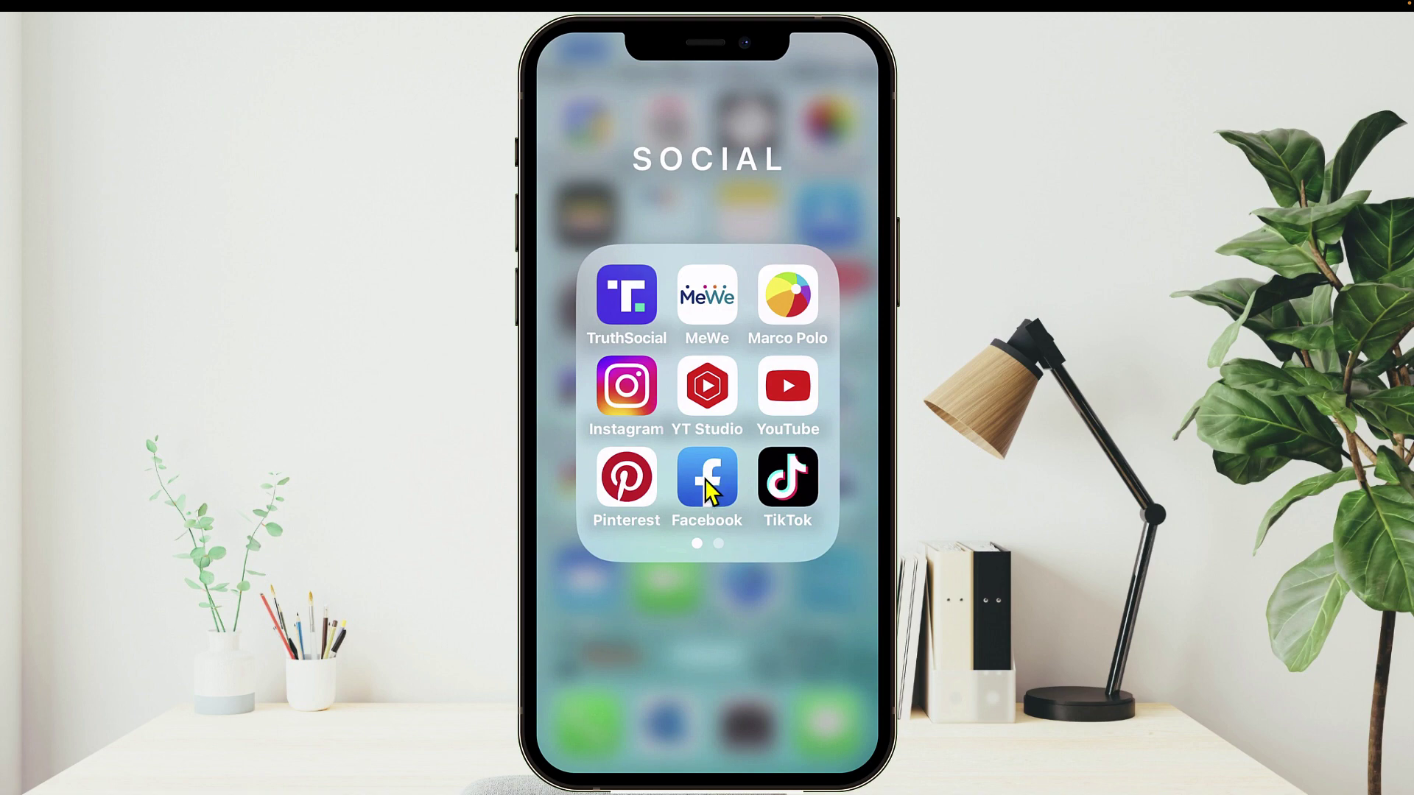
# Step: In the iPhone Facebook app, search for the friend, open her profile, and show her photos
pyautogui.click(705, 480)
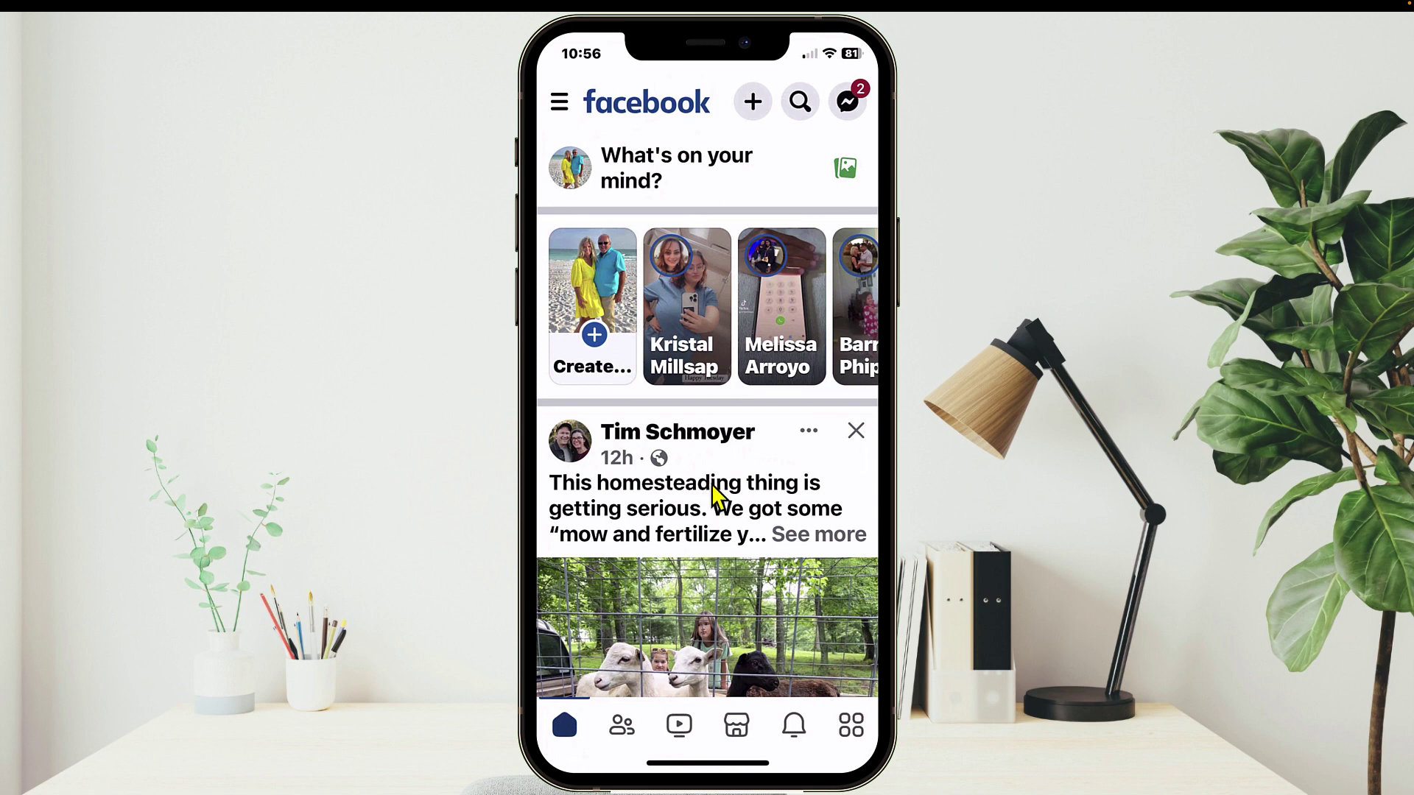
pyautogui.click(800, 103)
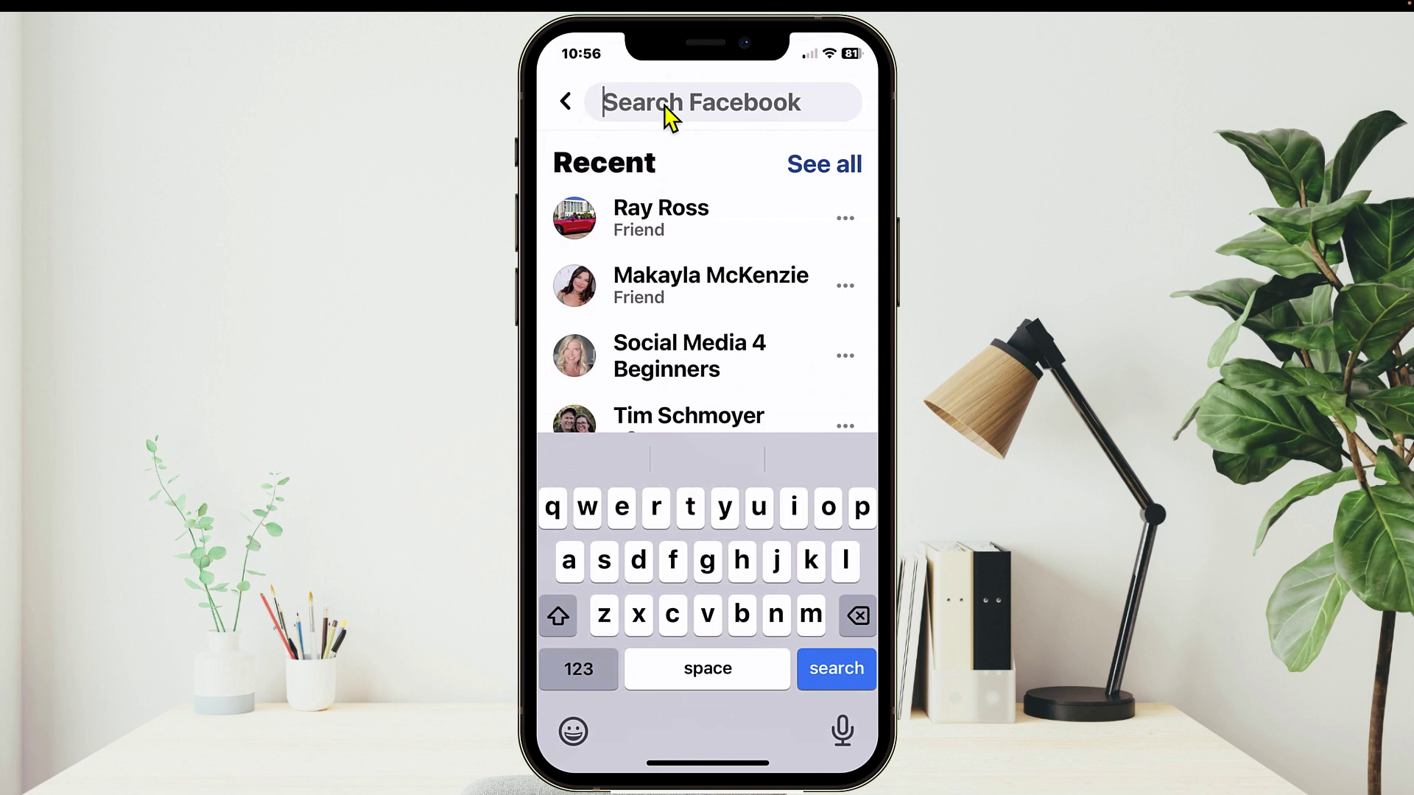
pyautogui.write('ra')
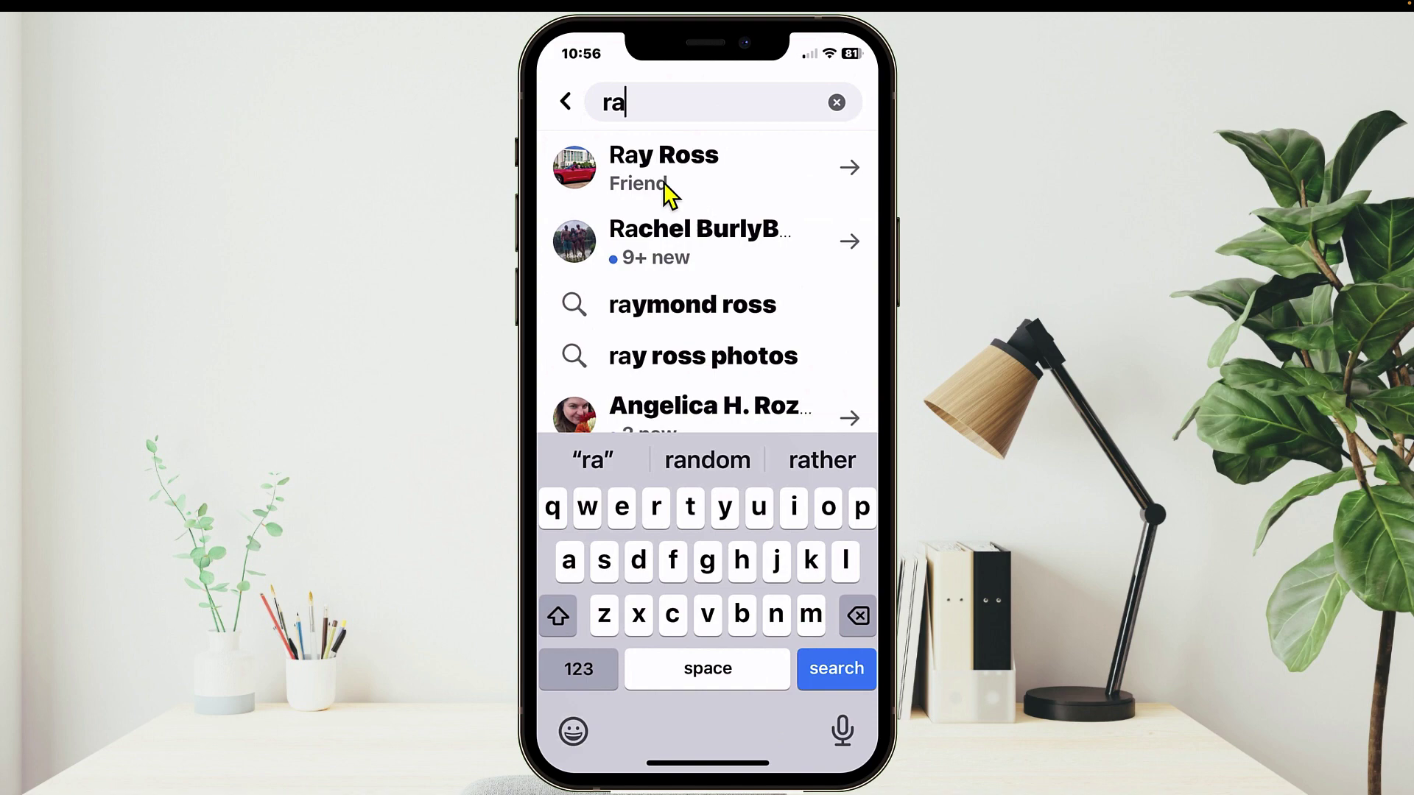
pyautogui.click(664, 182)
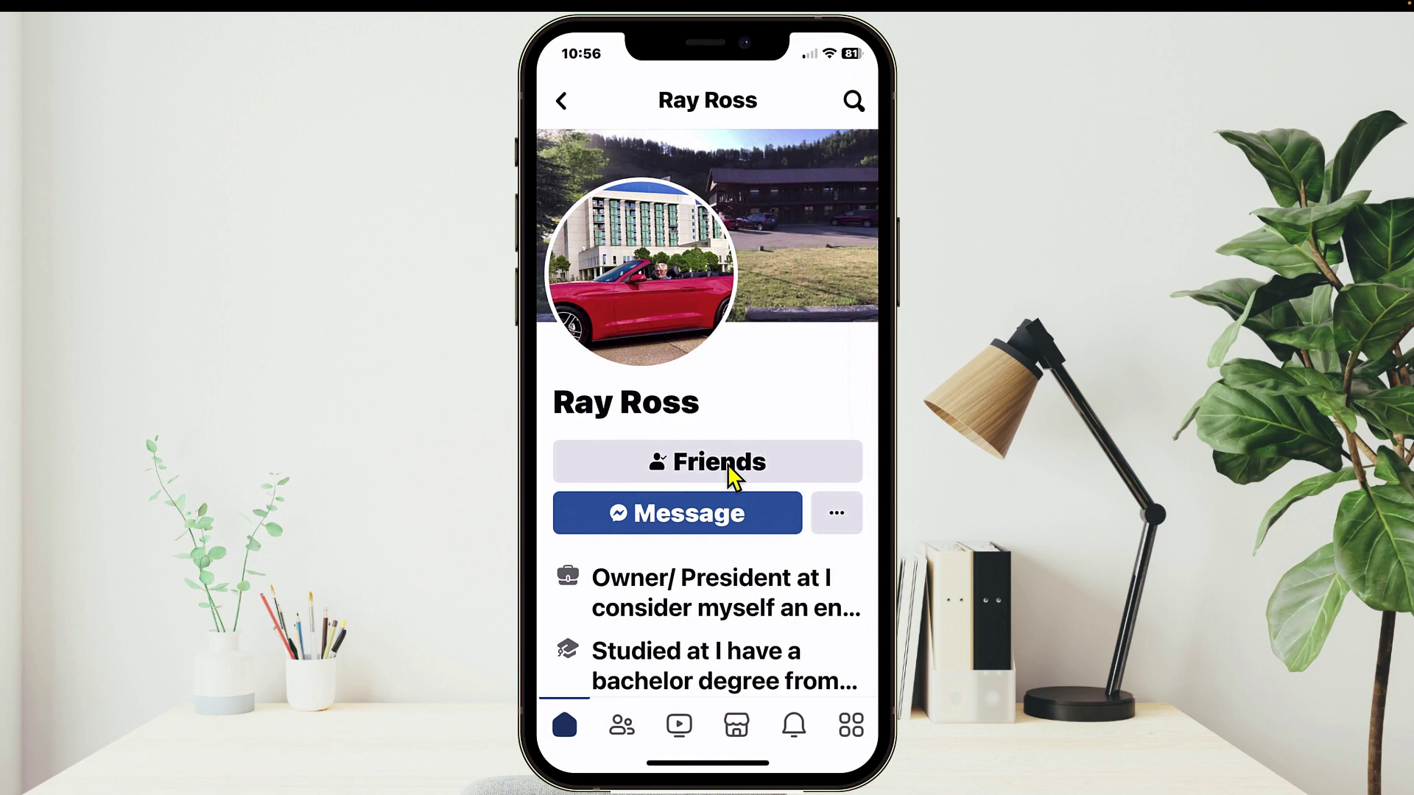
pyautogui.scroll(-10, 733, 475)
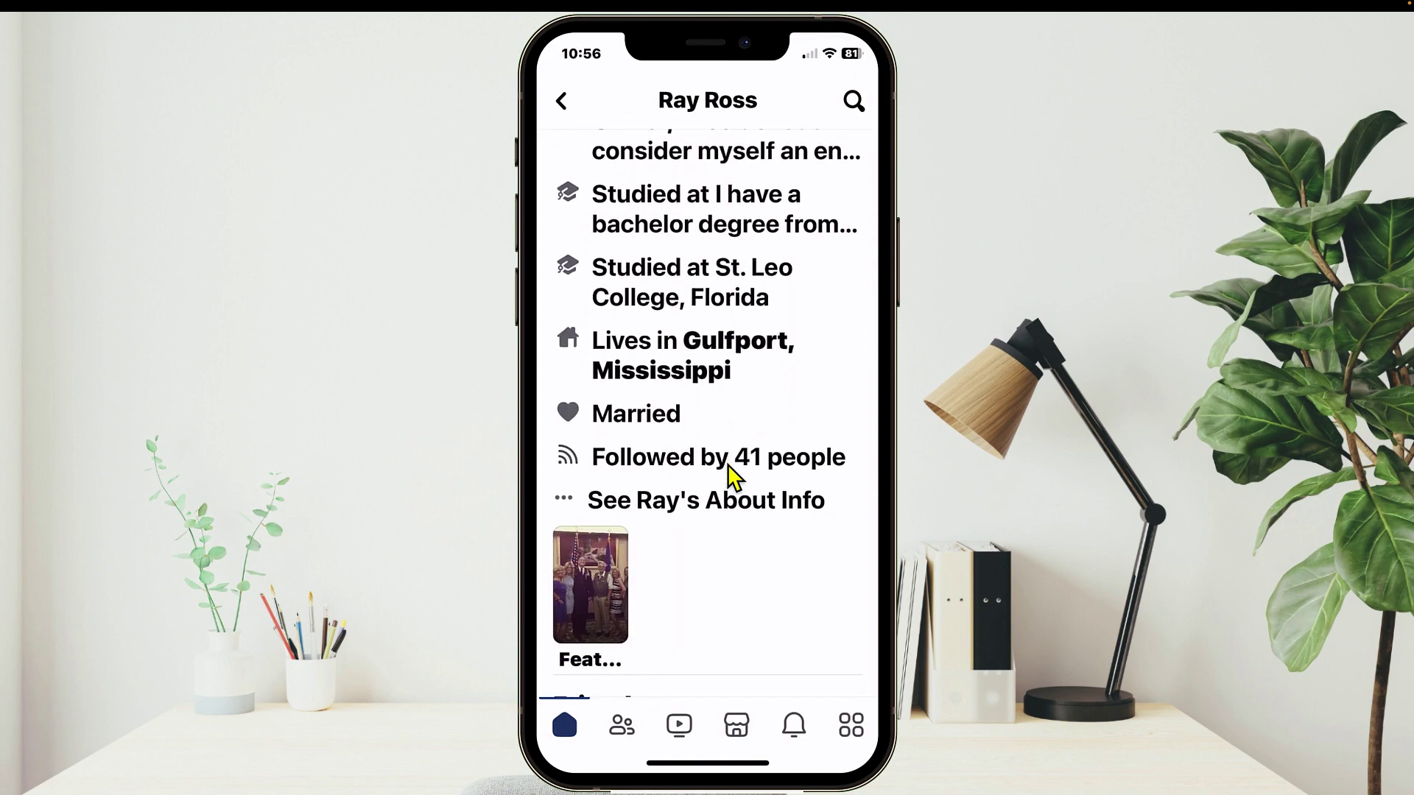
pyautogui.scroll(-10, 732, 475)
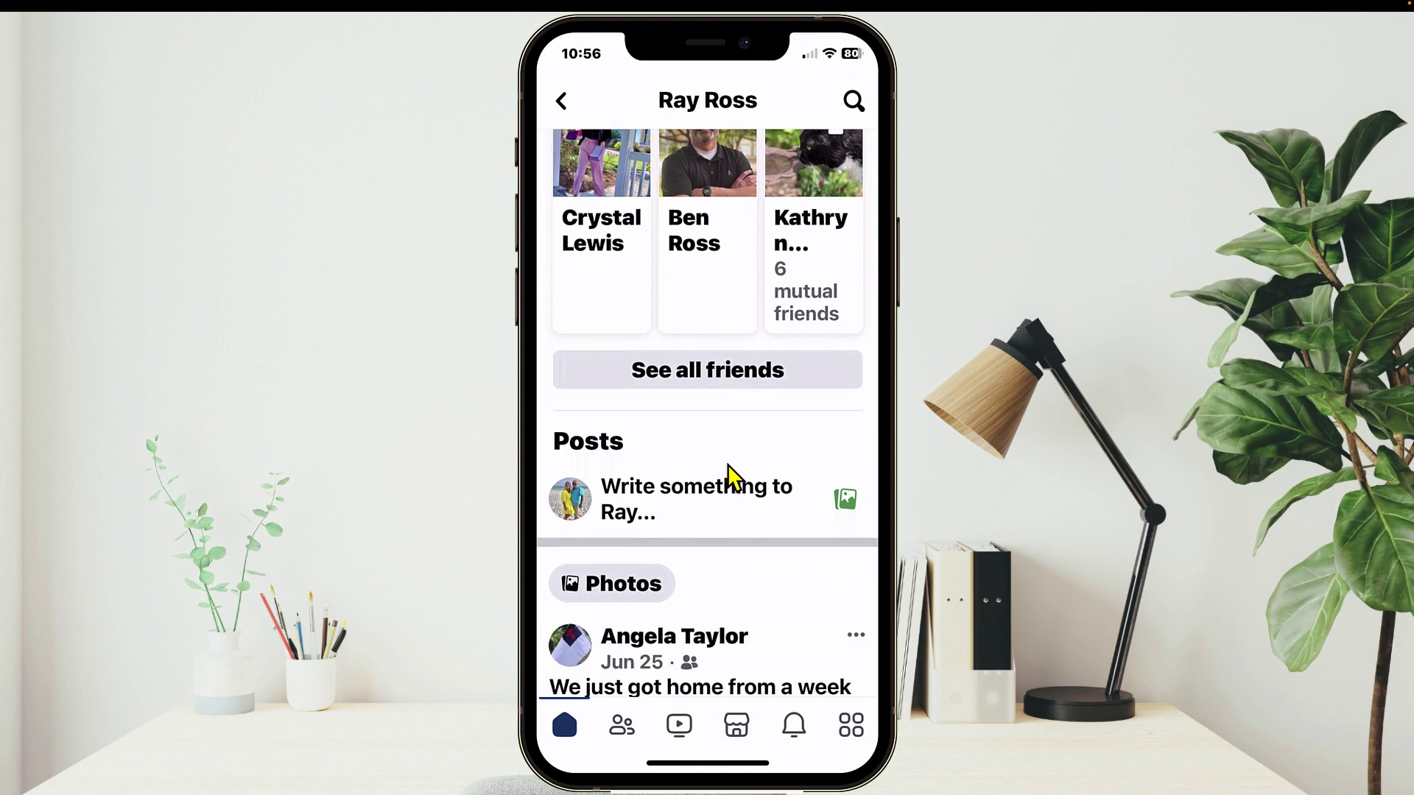
pyautogui.scroll(-3, 732, 475)
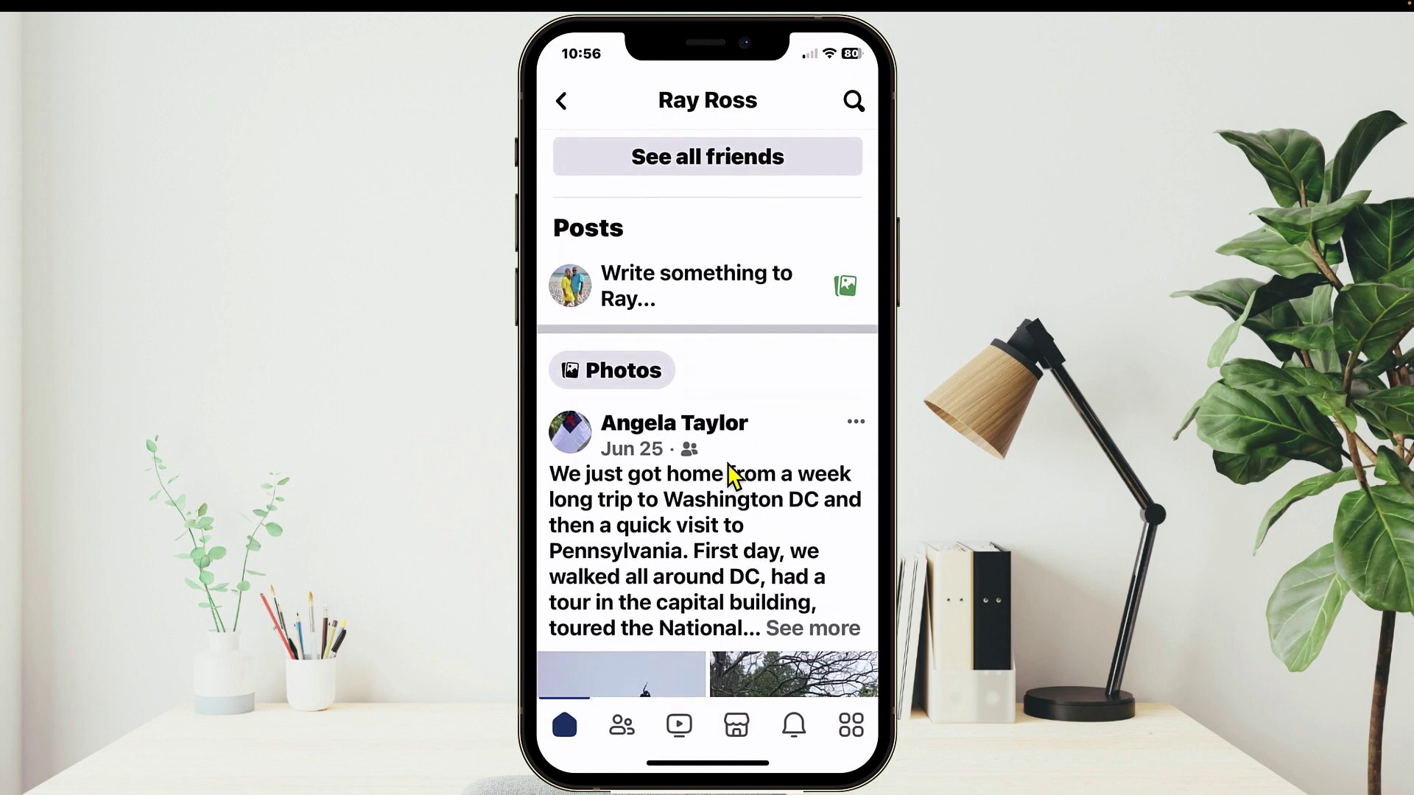
pyautogui.click(623, 376)
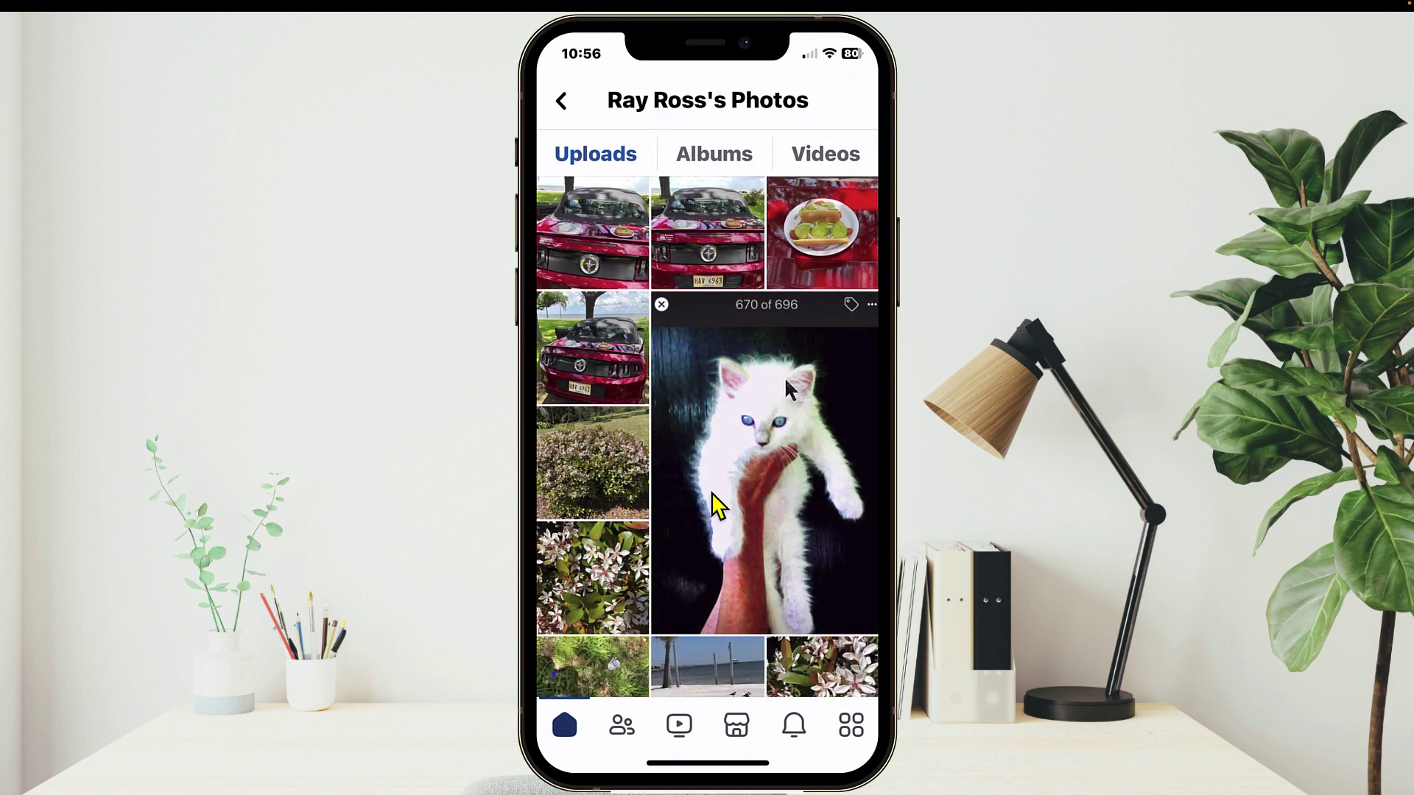
# Step: Scroll the Uploads grid and open the two-panel swimming pool photo (19 of 65) full-screen
pyautogui.scroll(-10, 713, 496)
pyautogui.scroll(-8, 713, 497)
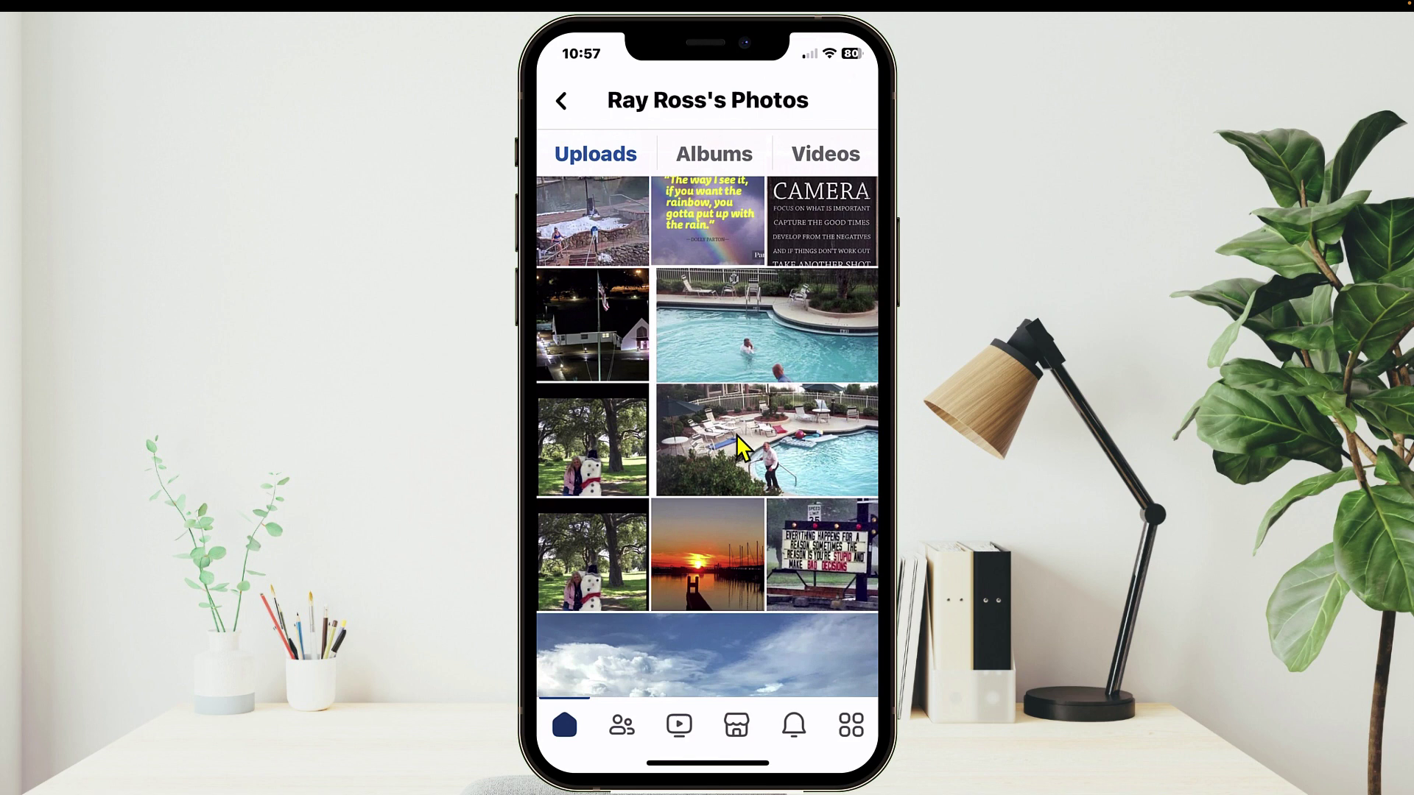
pyautogui.click(734, 388)
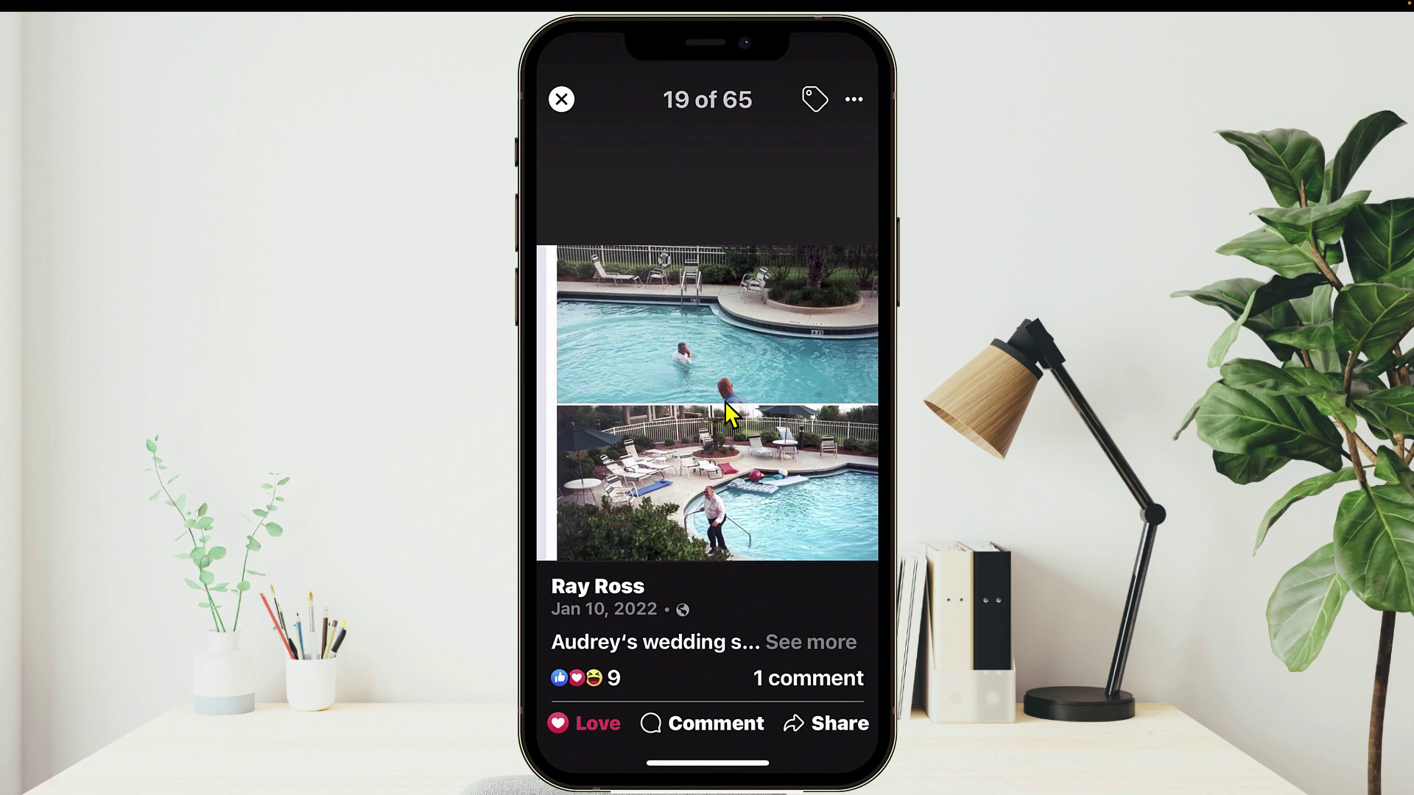
# Step: Save the swimming pool photo to the iPhone with Save Photo, doing it twice
pyautogui.click(853, 101)
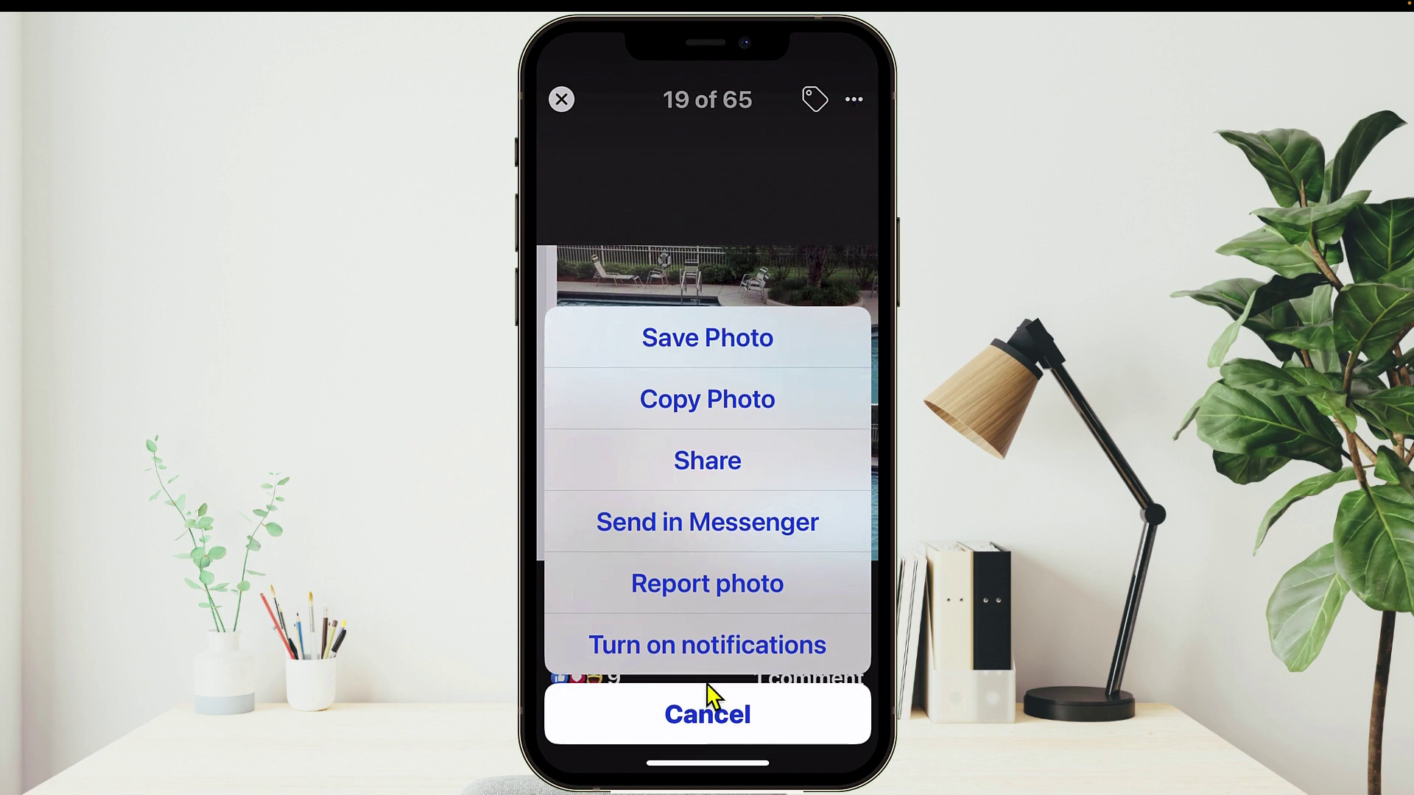
pyautogui.click(709, 339)
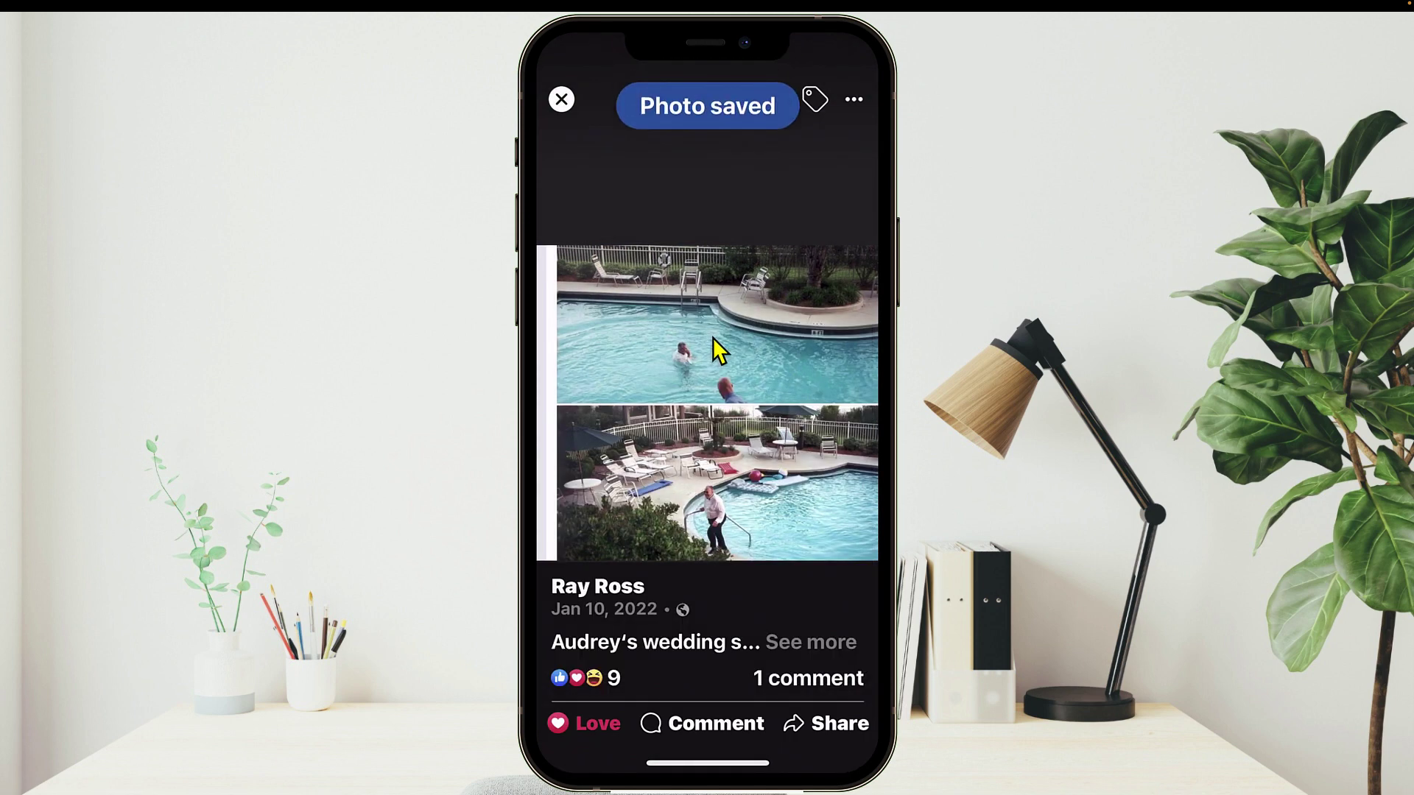
pyautogui.click(701, 411)
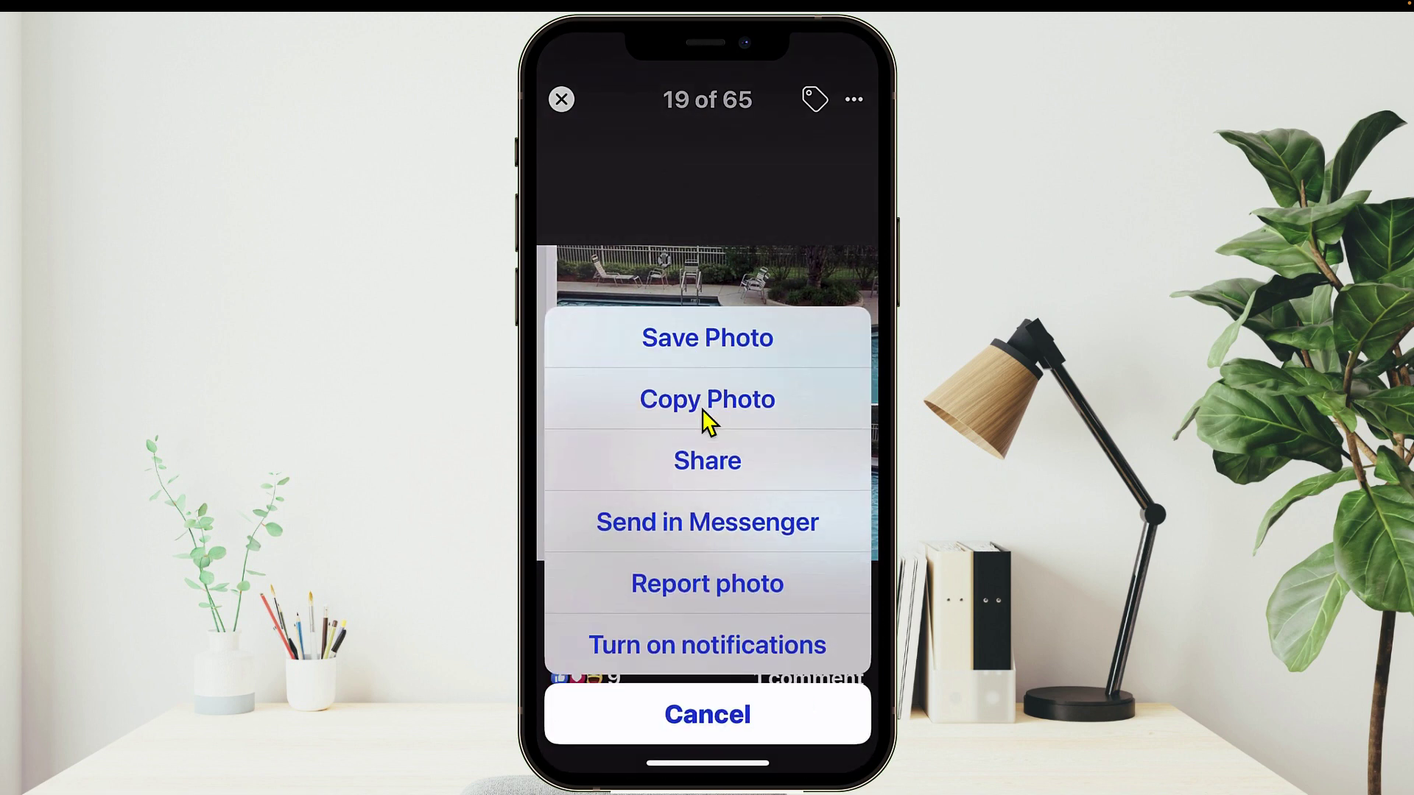
pyautogui.click(715, 352)
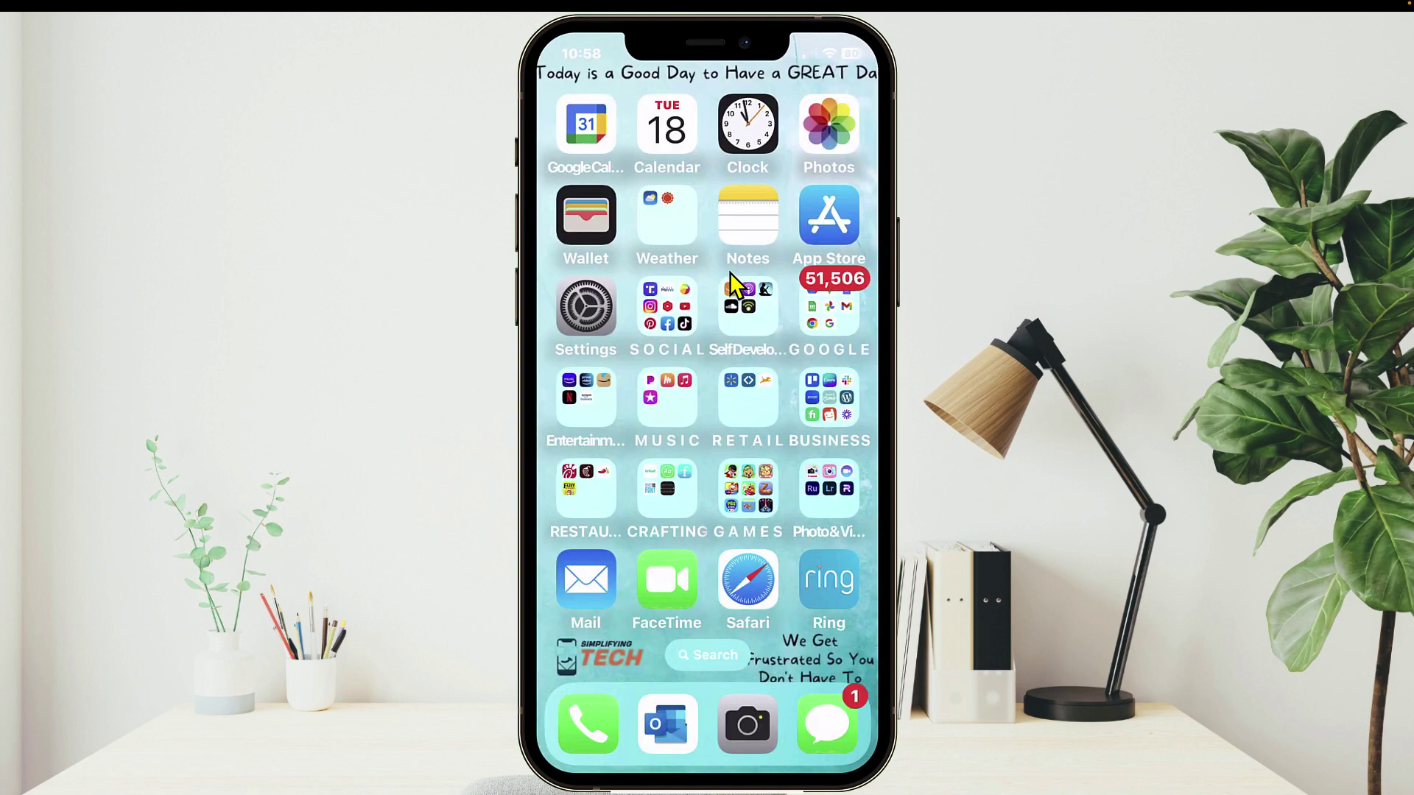
# Step: Open the Photos app to check the newly saved pool photo
pyautogui.click(828, 132)
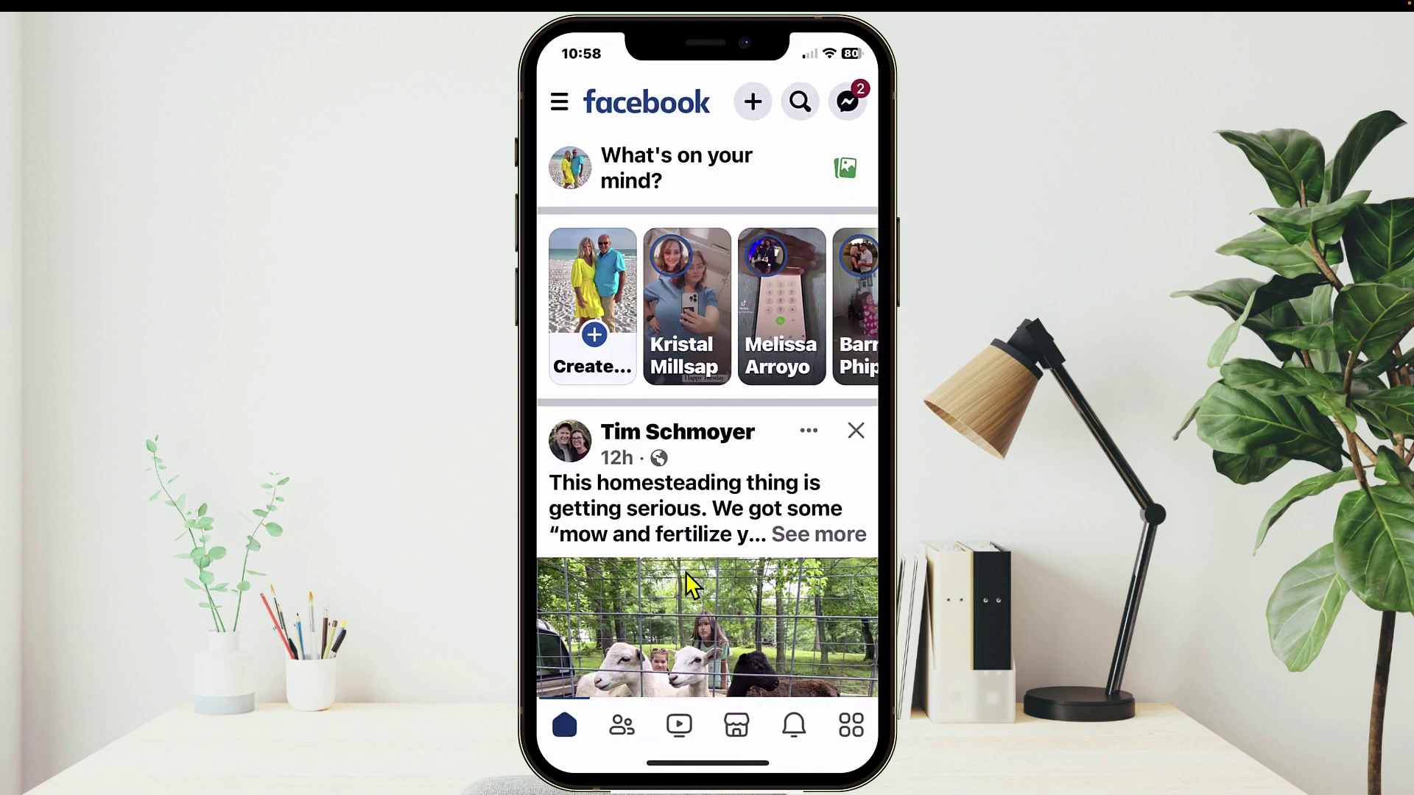
# Step: Scroll the news feed and open the July 18 Romans 12:12 calendar photo full-screen
pyautogui.scroll(-15, 718, 508)
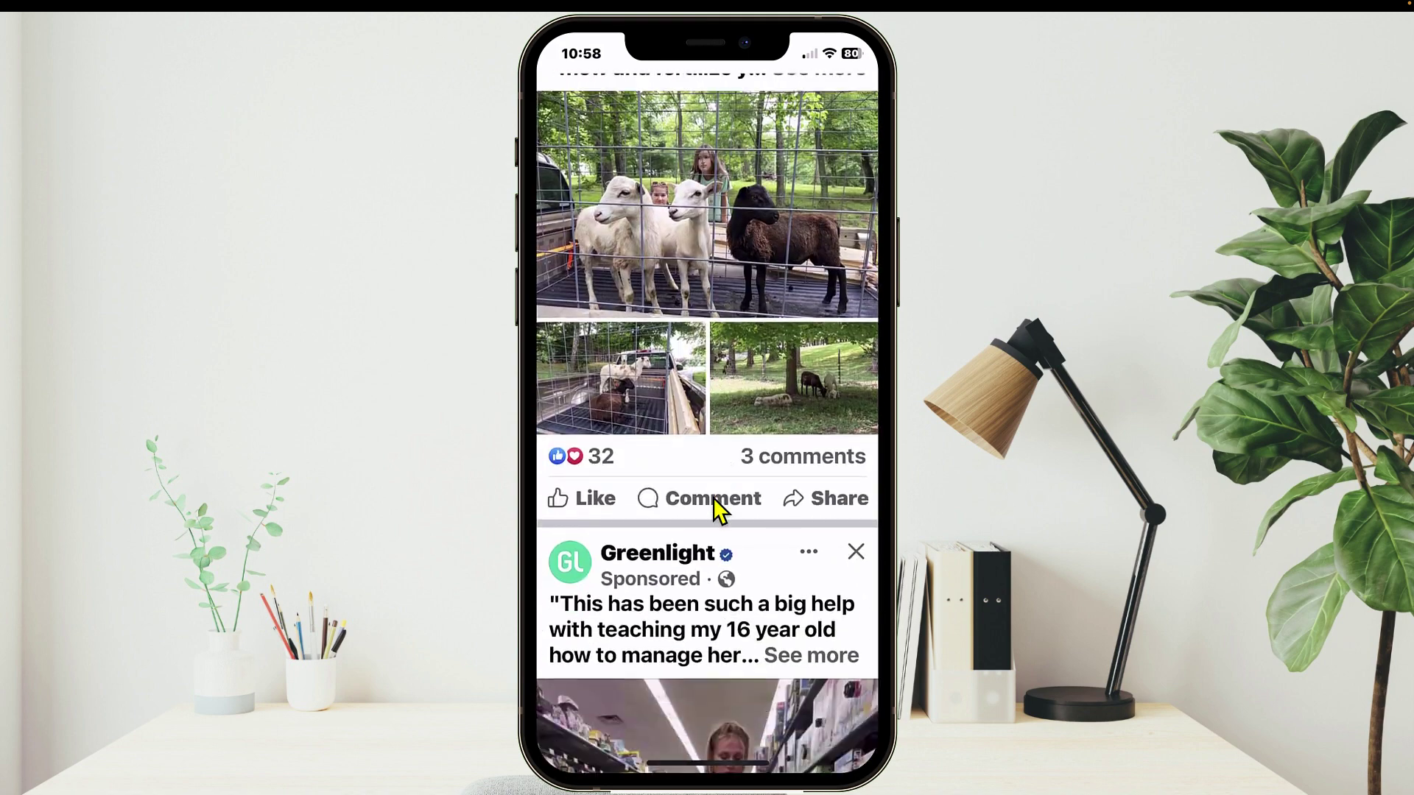
pyautogui.scroll(-10, 714, 501)
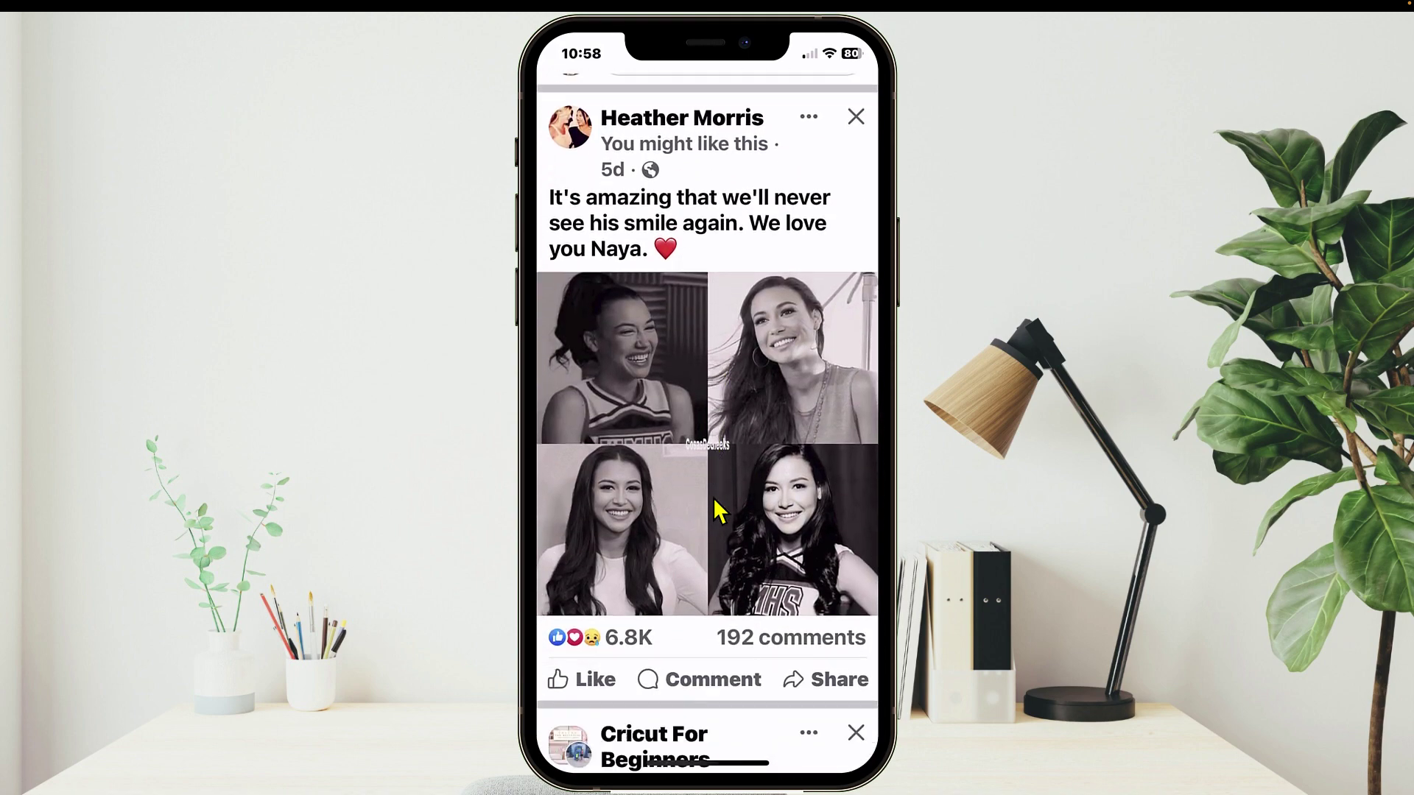
pyautogui.scroll(-10, 713, 497)
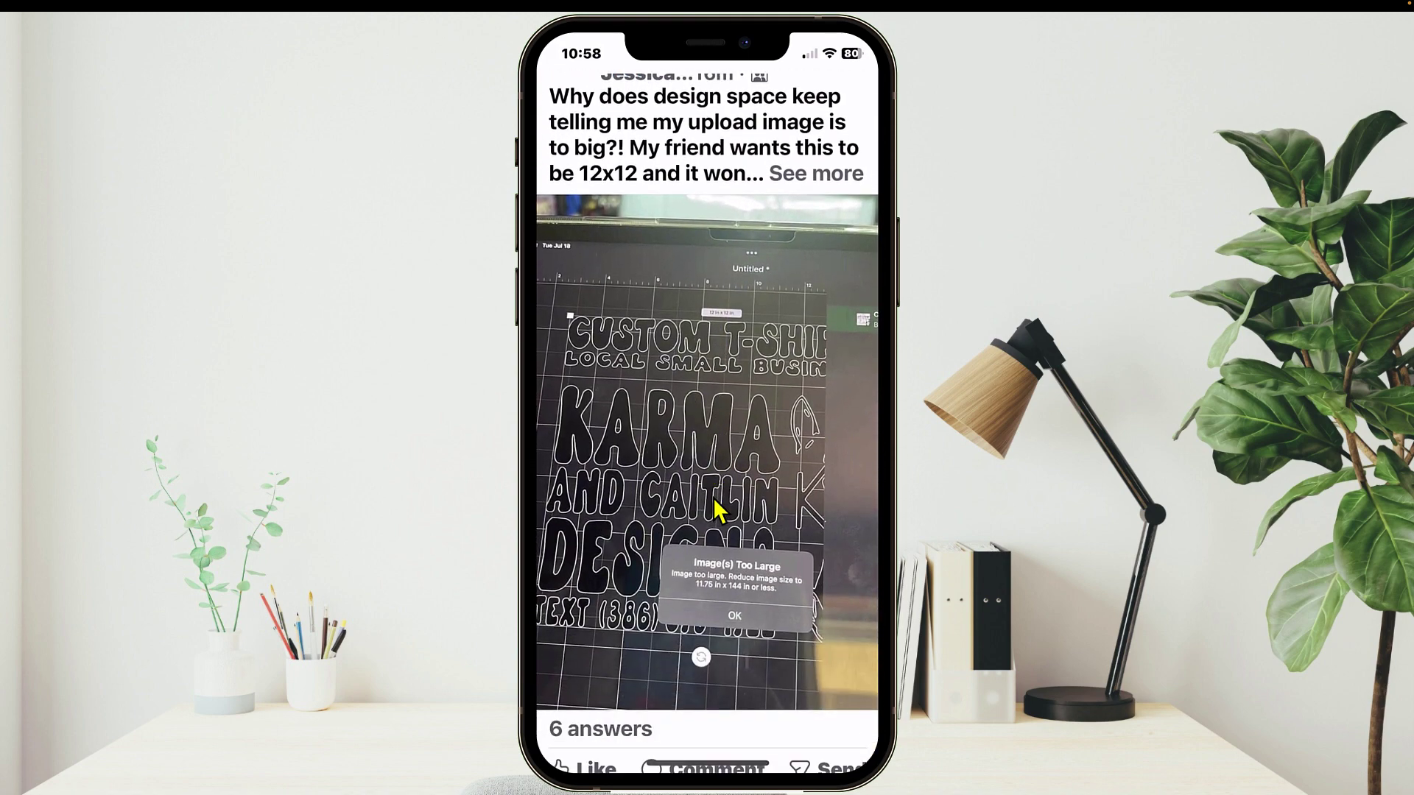
pyautogui.scroll(-1, 713, 497)
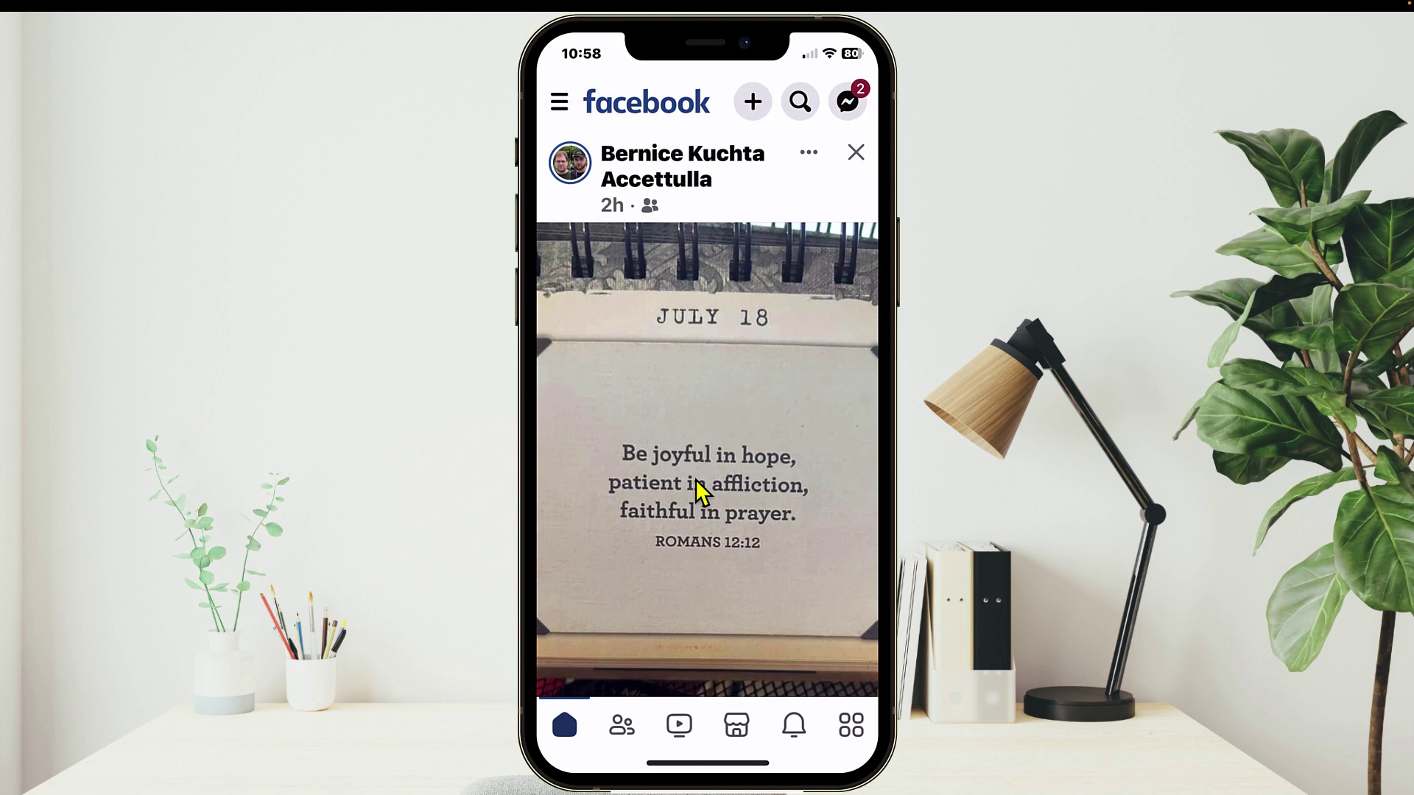
pyautogui.click(695, 479)
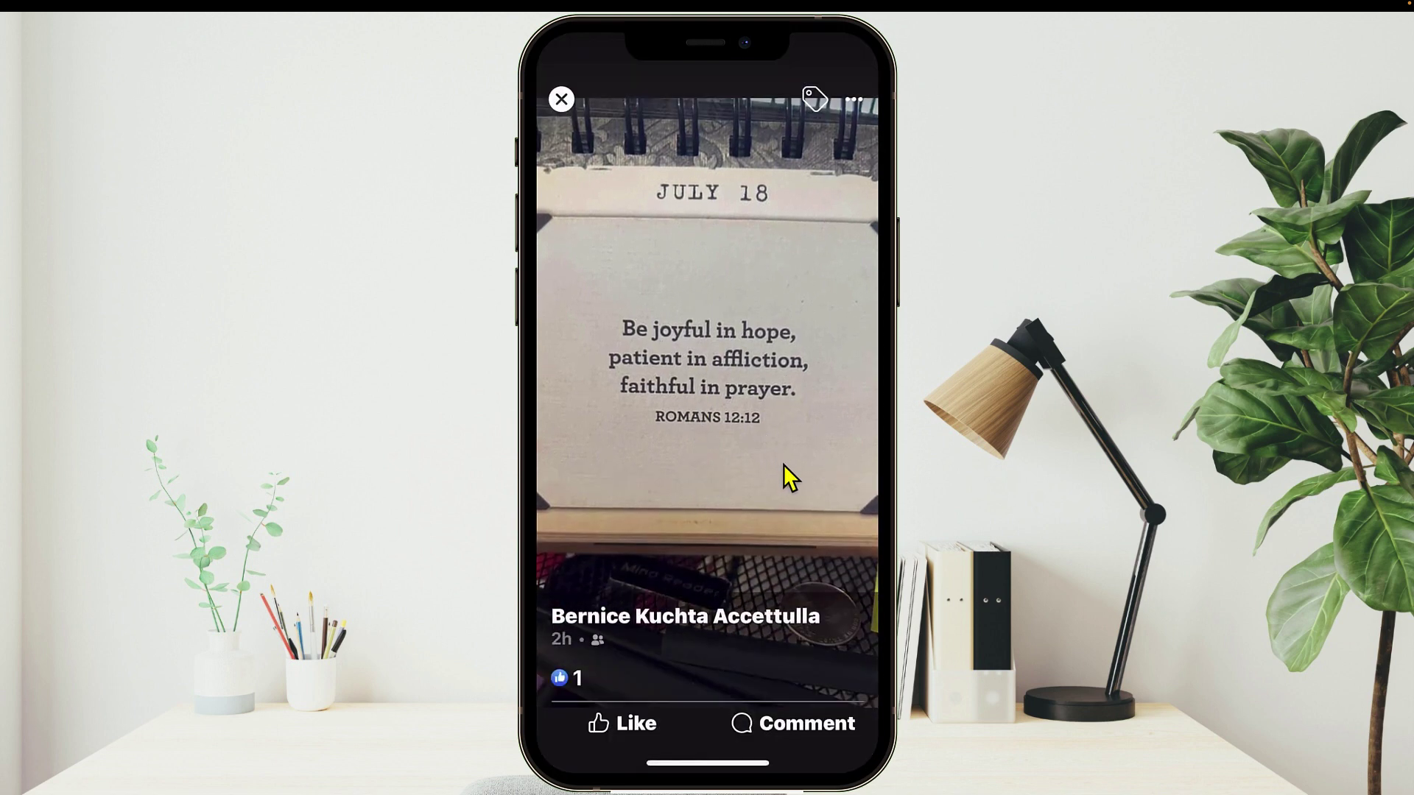
# Step: Bring up the calendar photo's options sheet offering Save Photo
pyautogui.click(854, 100)
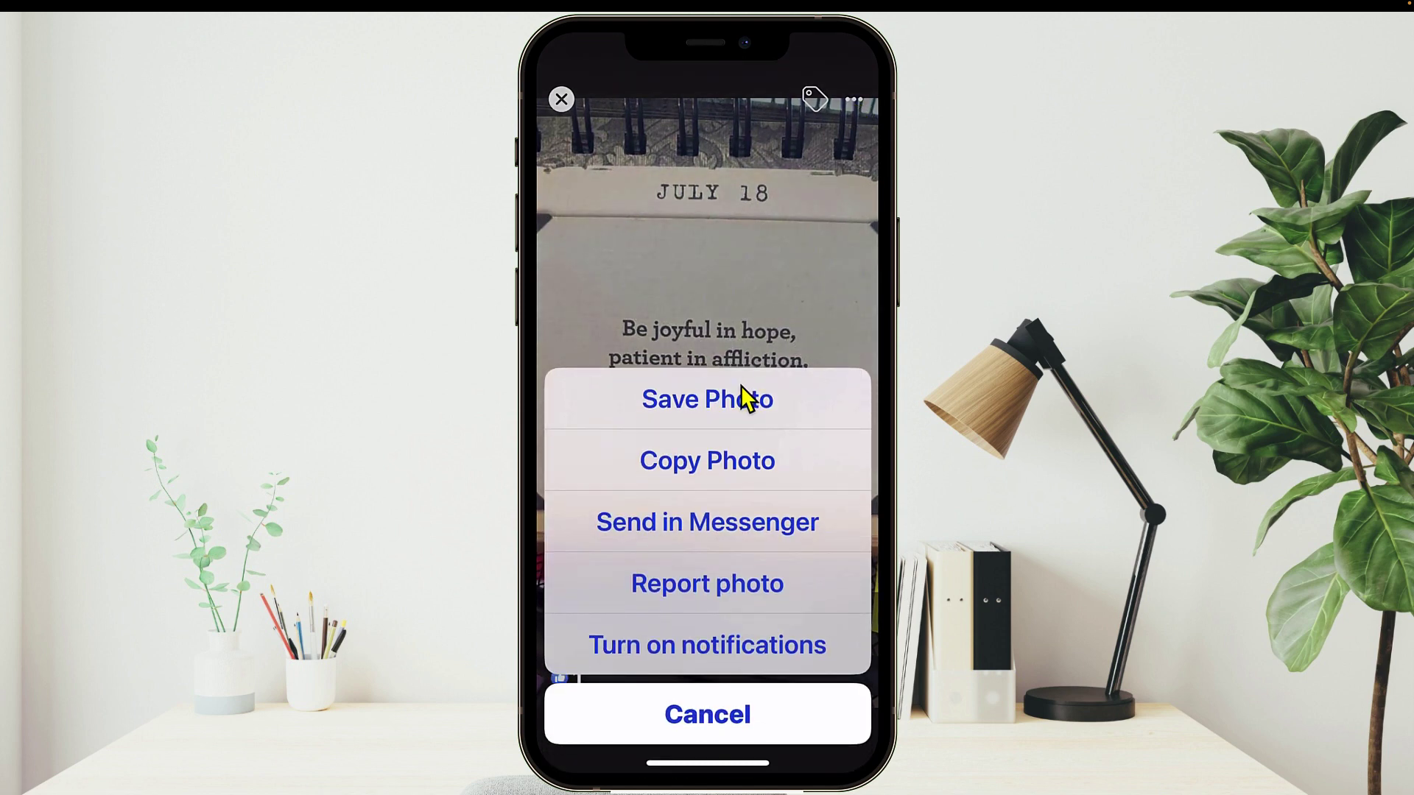
pyautogui.click(728, 347)
pyautogui.click(729, 348)
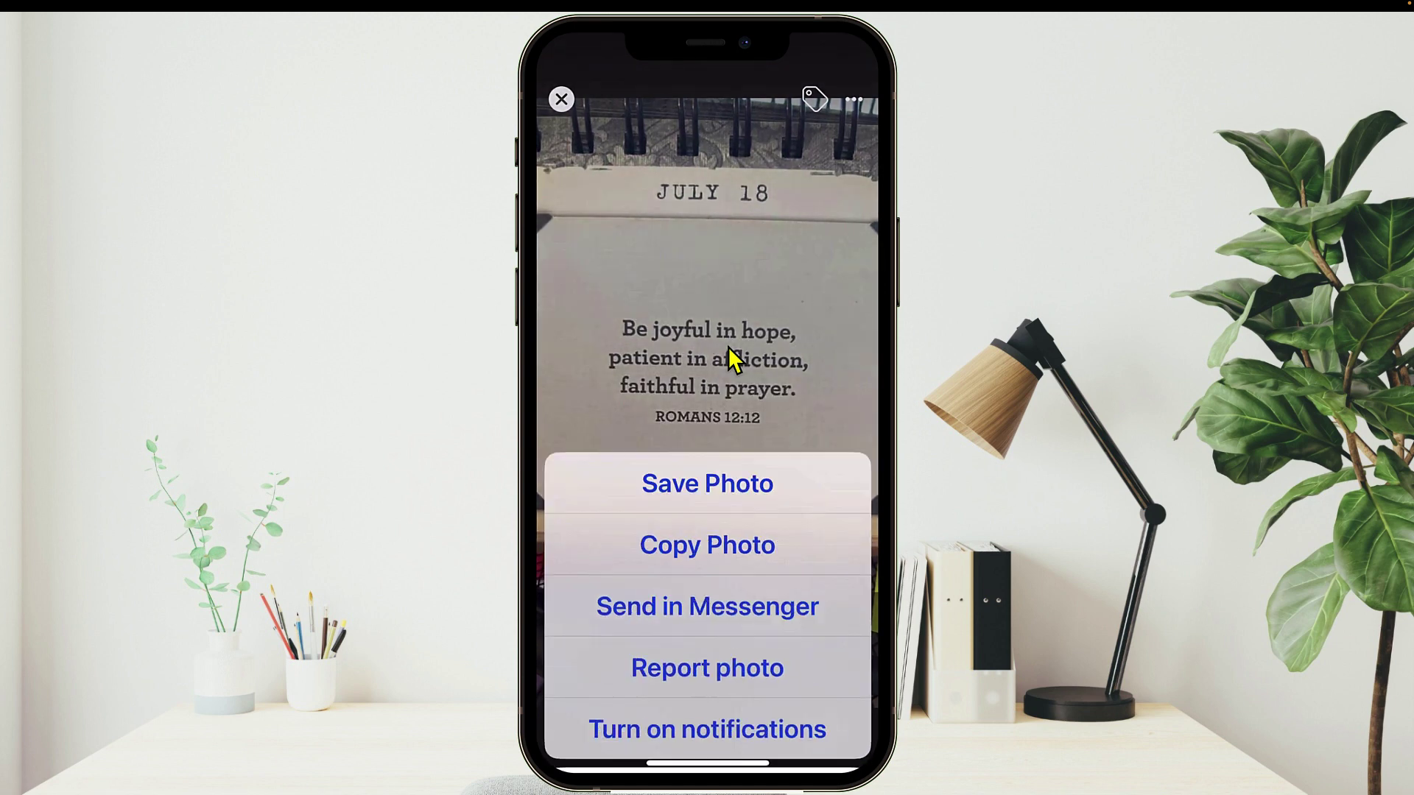